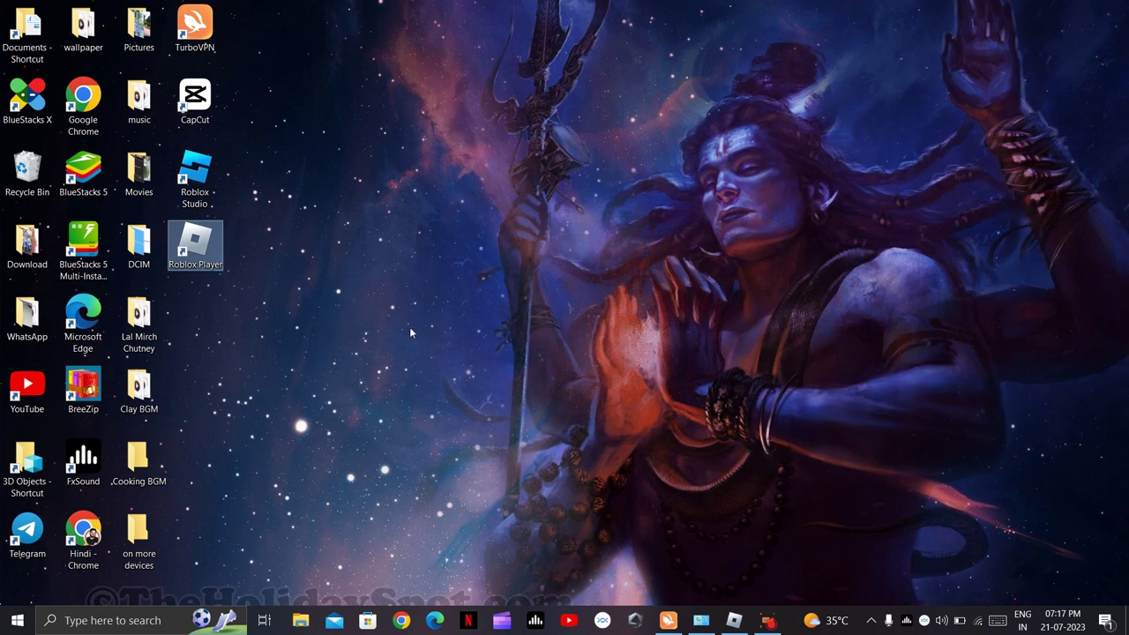
- Launch Roblox Player from the desktop to view its home page, and minimize its window
double_click(192, 244)
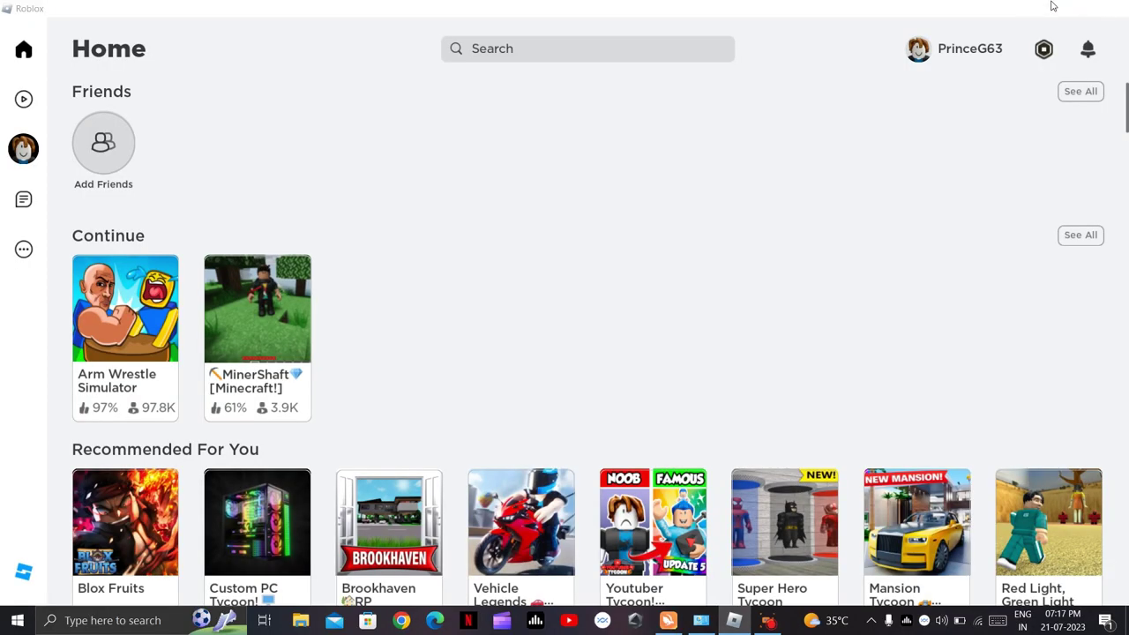
left_click(1041, 7)
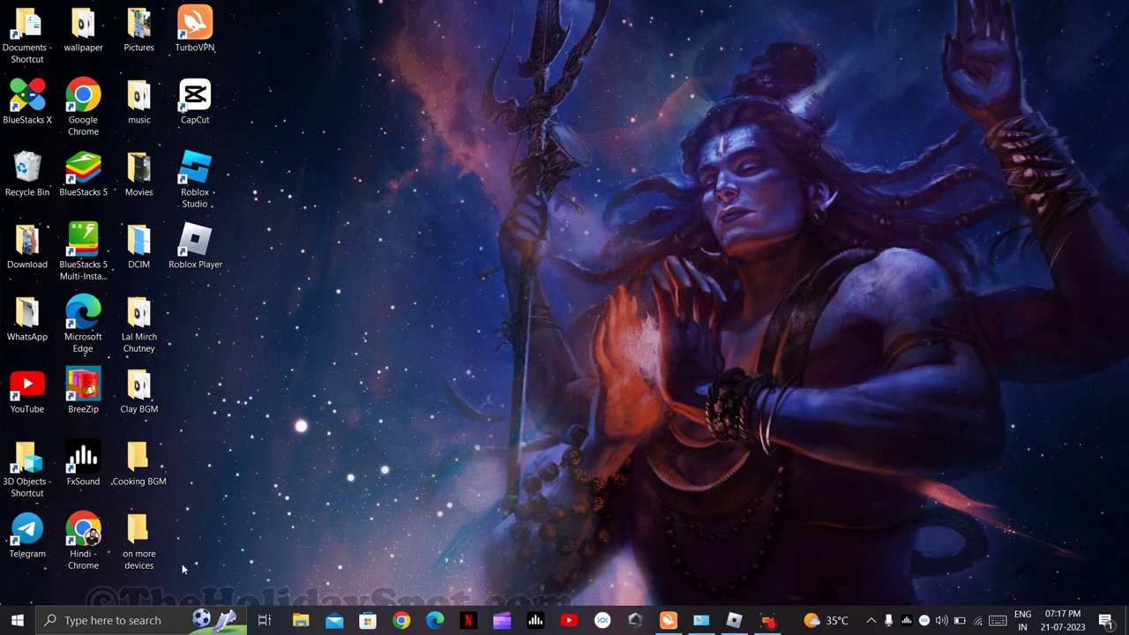
- Switch to Google Chrome using the Person 1 profile and open the browser settings
left_click(402, 621)
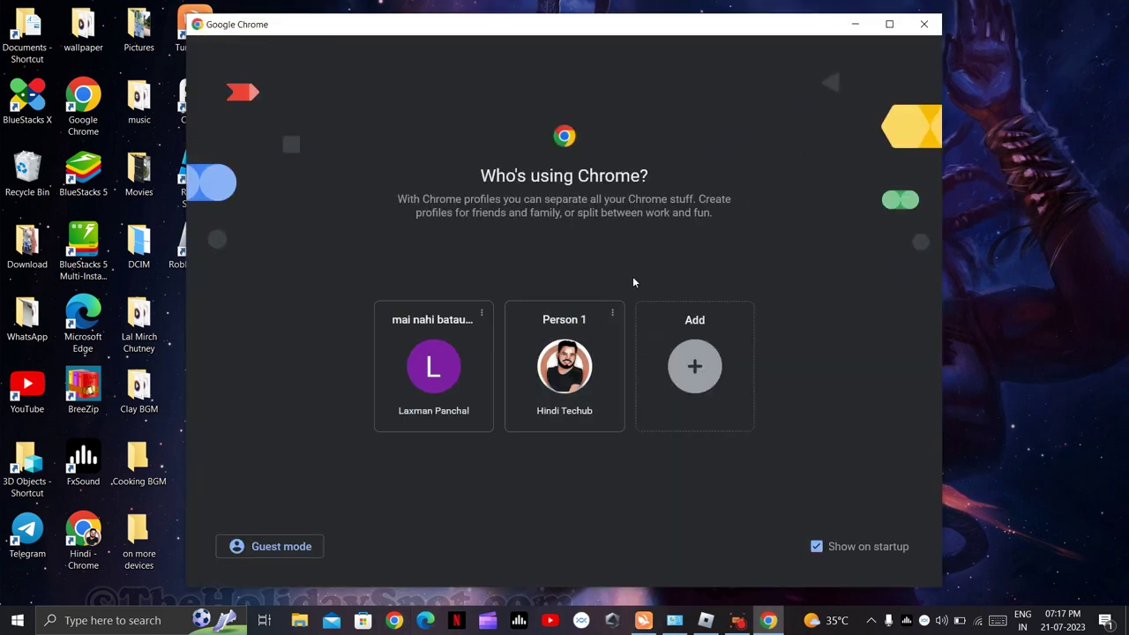
left_click(559, 366)
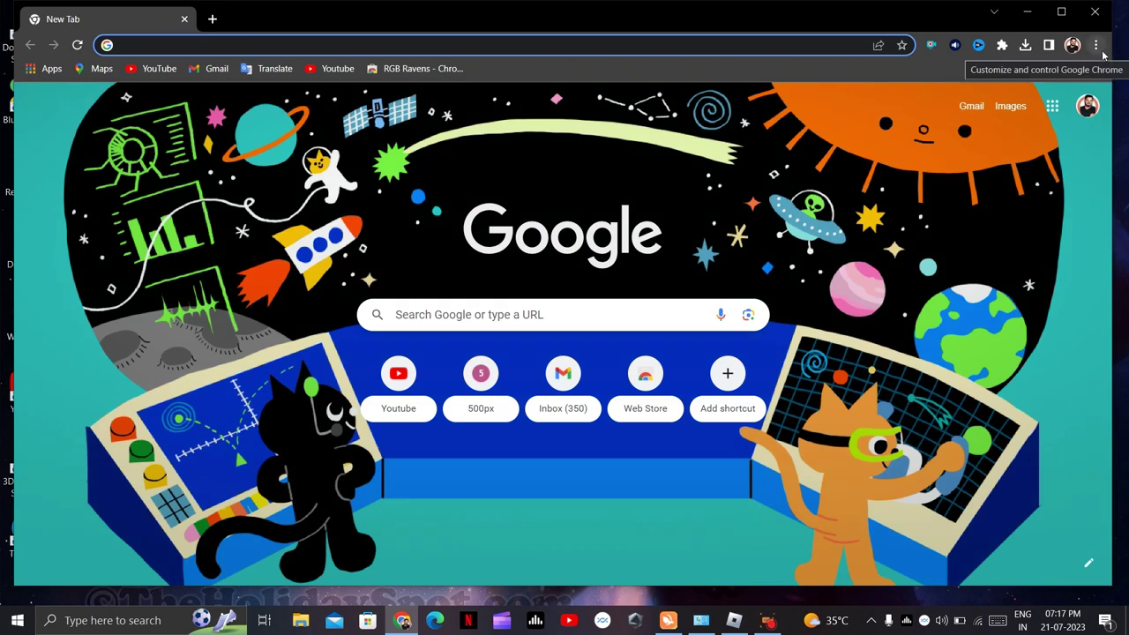
left_click(1095, 45)
left_click(965, 331)
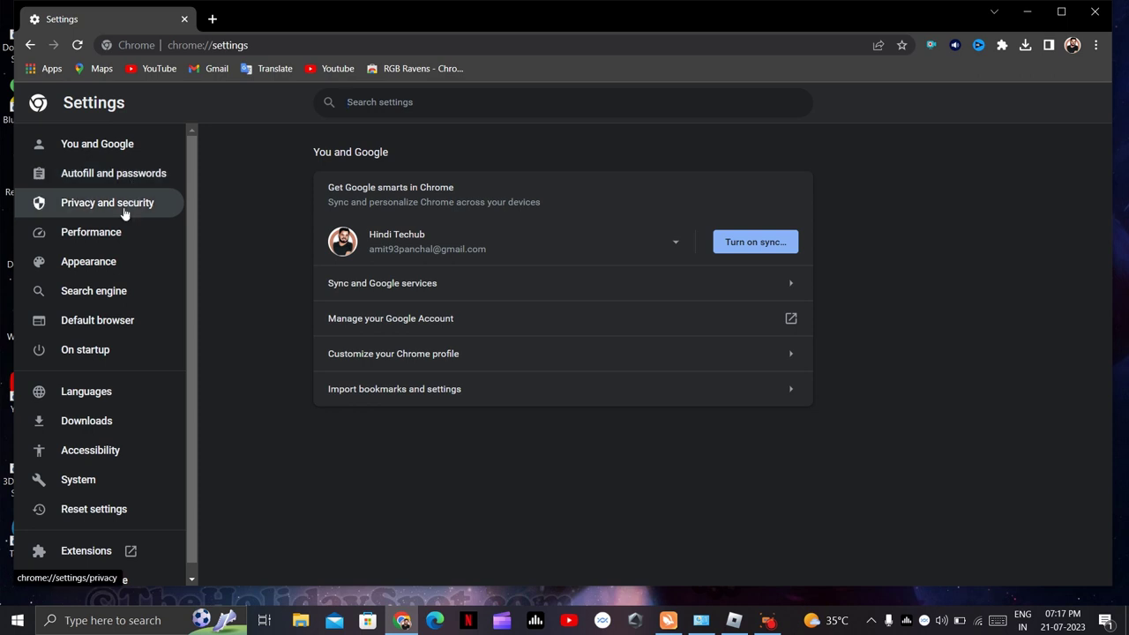
- Open the list of all site data and permissions within the privacy settings for cookies and other site data
left_click(124, 213)
scroll(574, 291, "down", 3)
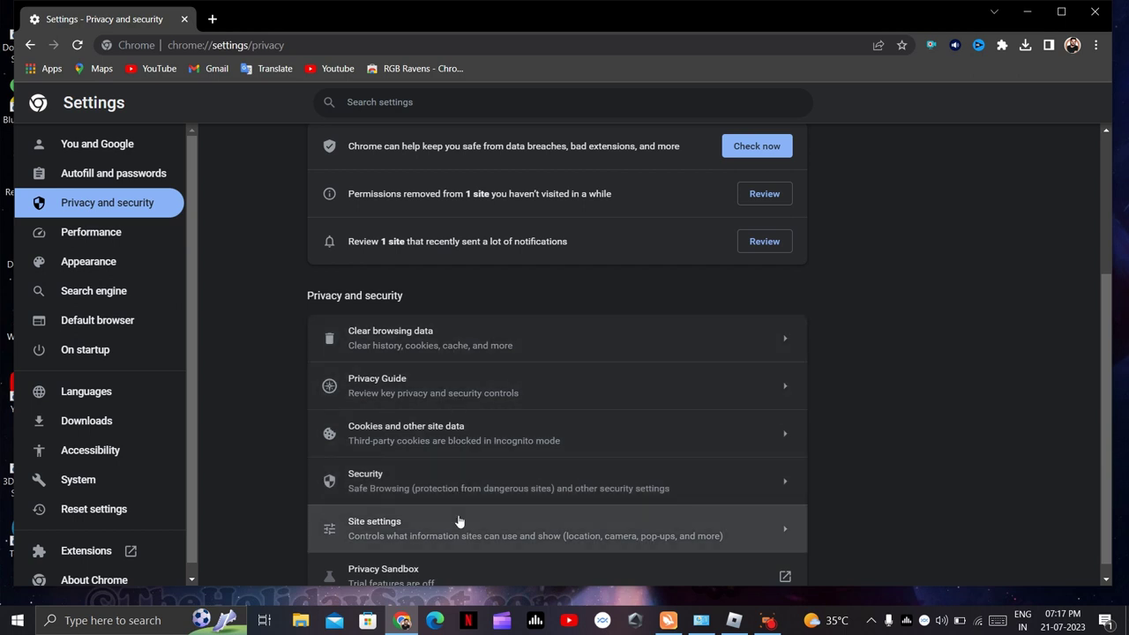
left_click(467, 446)
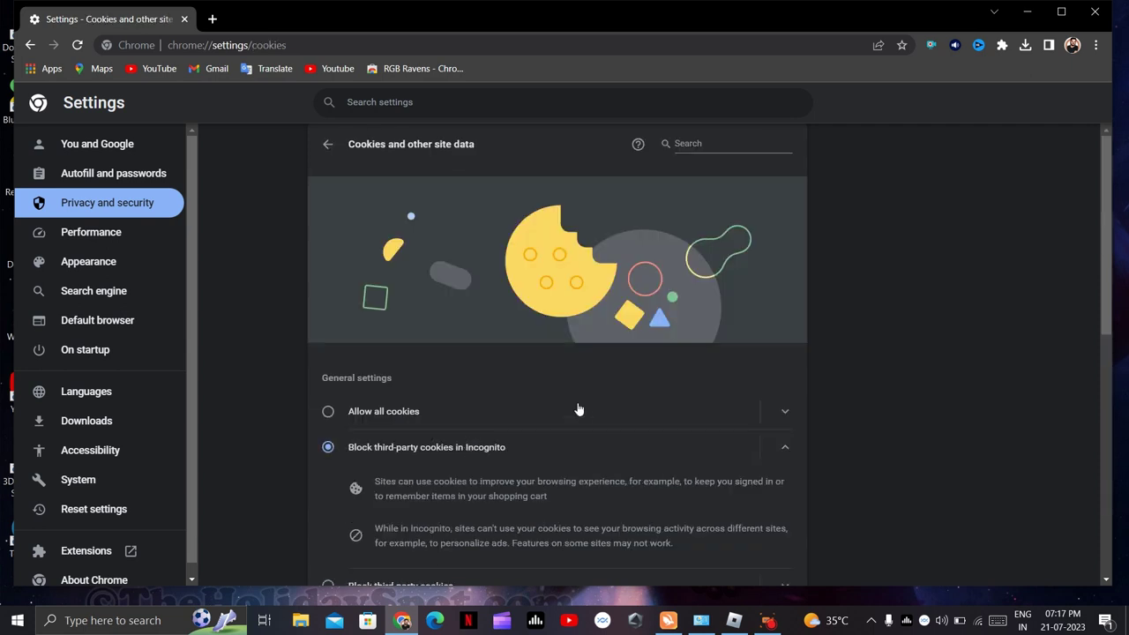
scroll(577, 408, "down", 3)
scroll(578, 408, "down", 3)
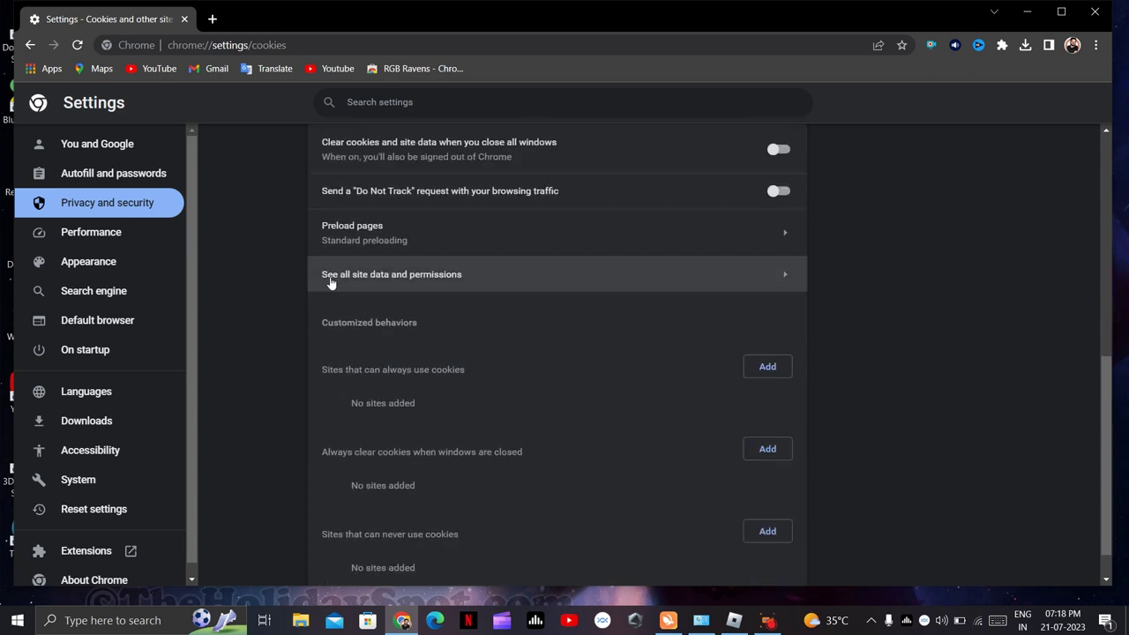
left_click(428, 290)
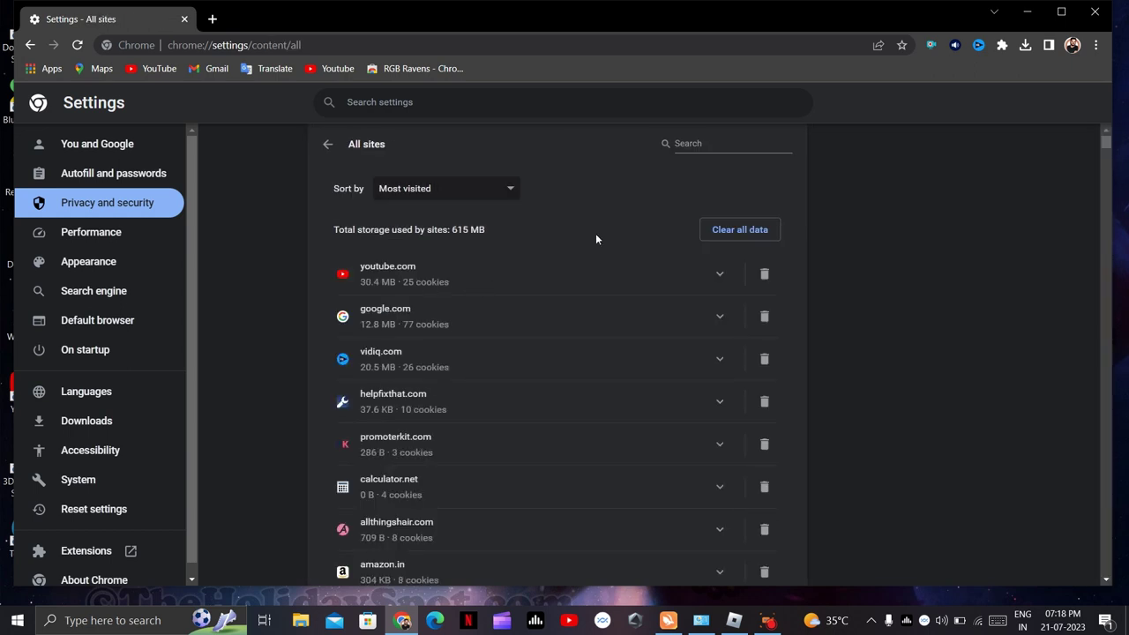
- Filter the sites by "roblo" and clear the site data and permissions for roblox.com, leaving the browser minimized
left_click(699, 143)
type("r")
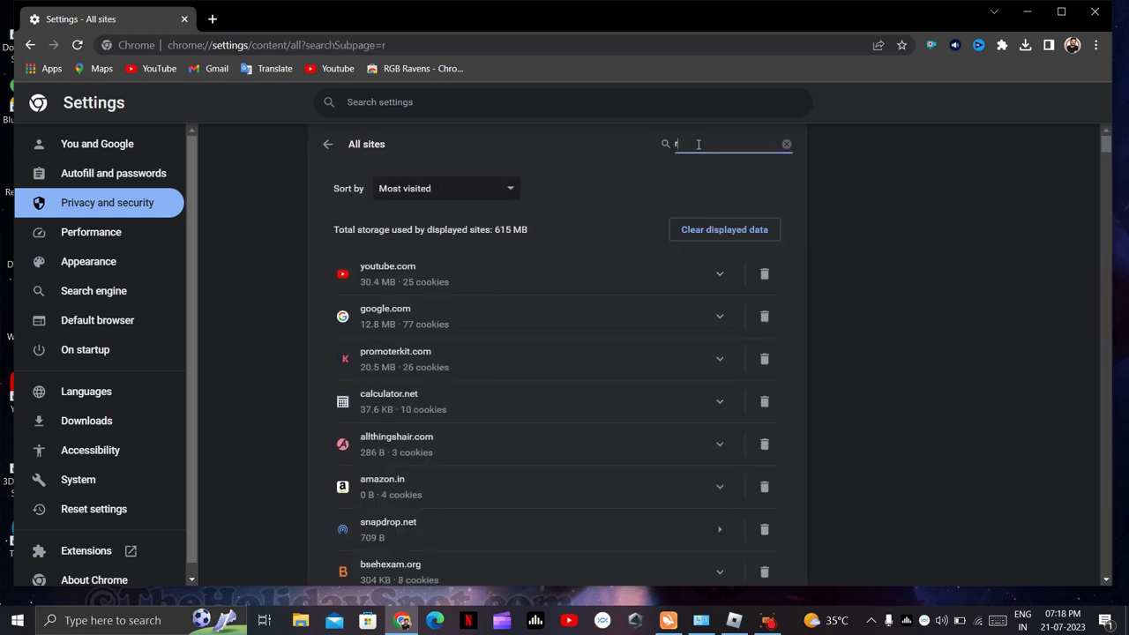
type("ob")
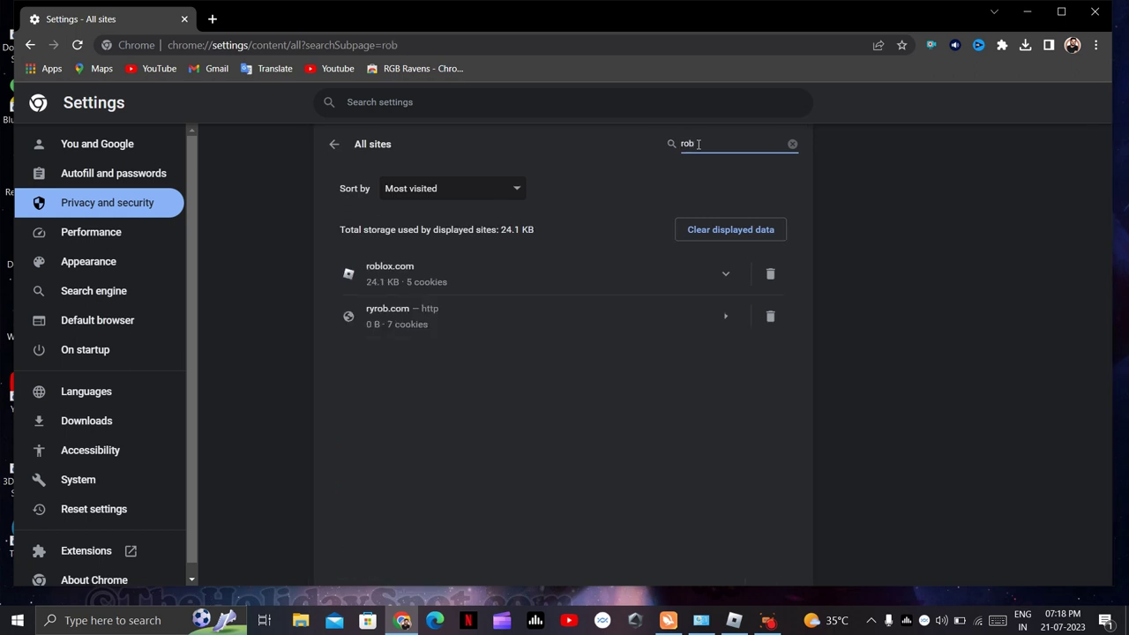
type("lo")
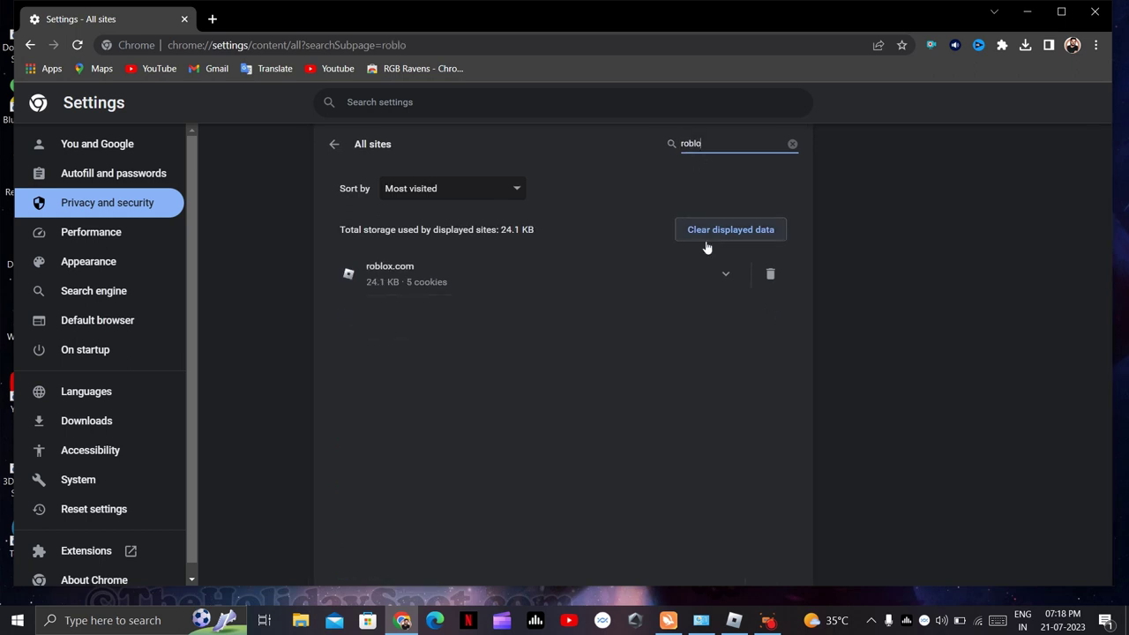
left_click(777, 277)
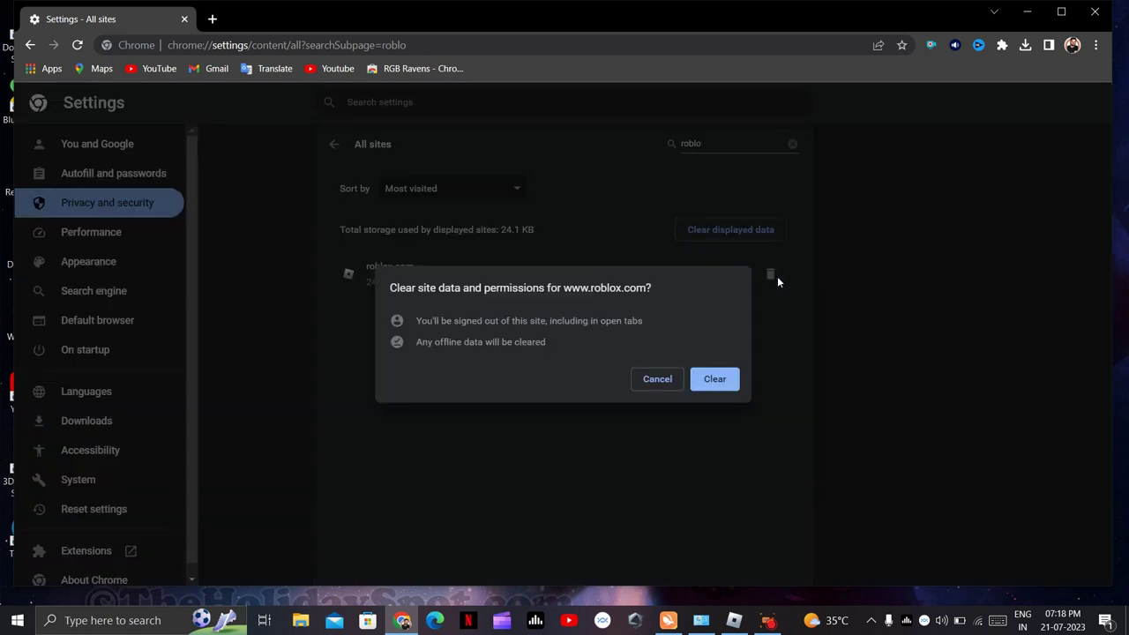
left_click(711, 380)
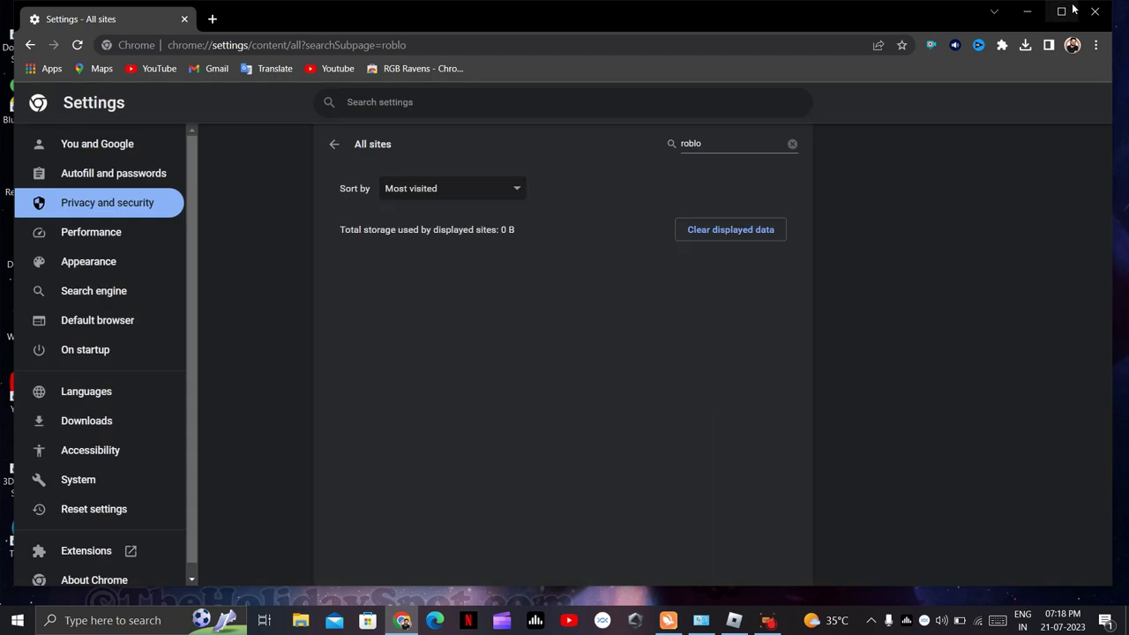
left_click(1028, 12)
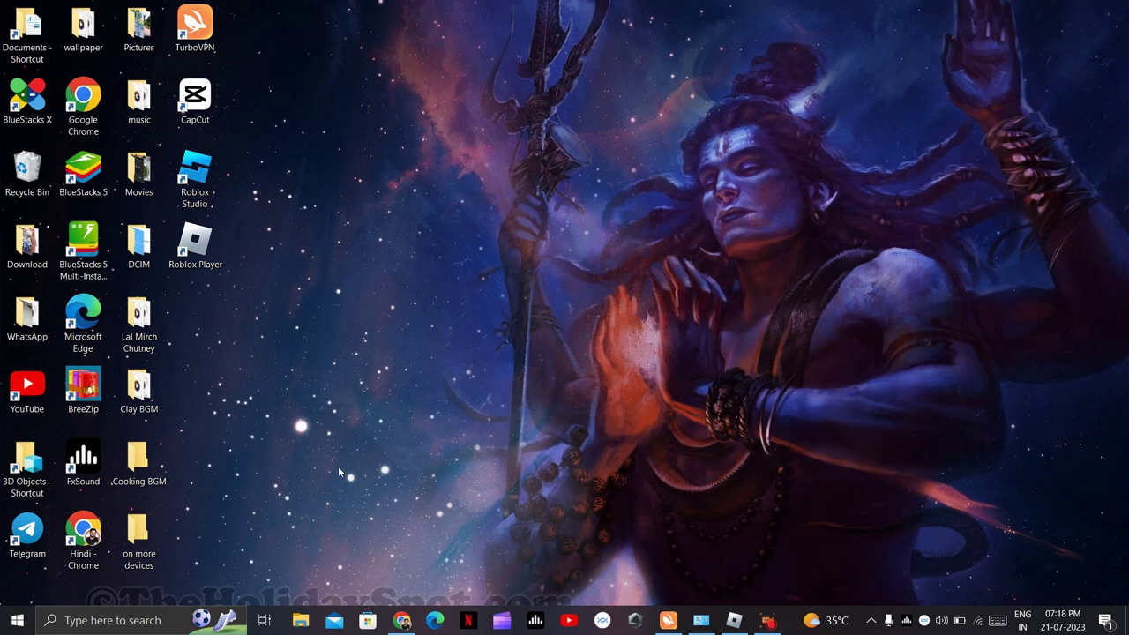
- Open the Windows temporary files folder by running %temp%
left_click(138, 628)
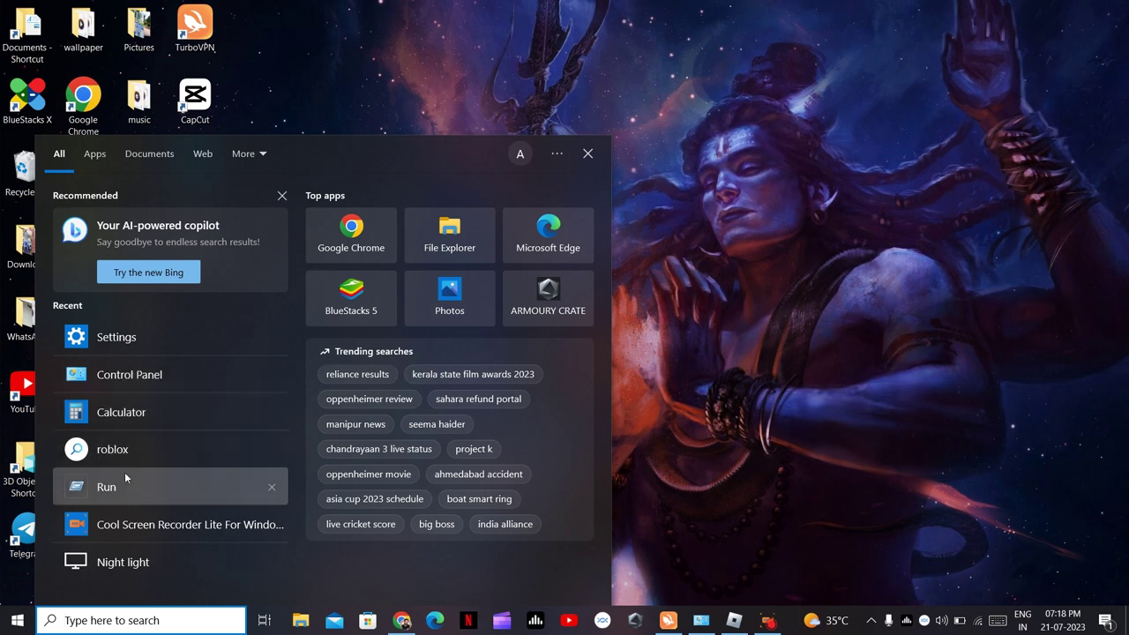
left_click(107, 487)
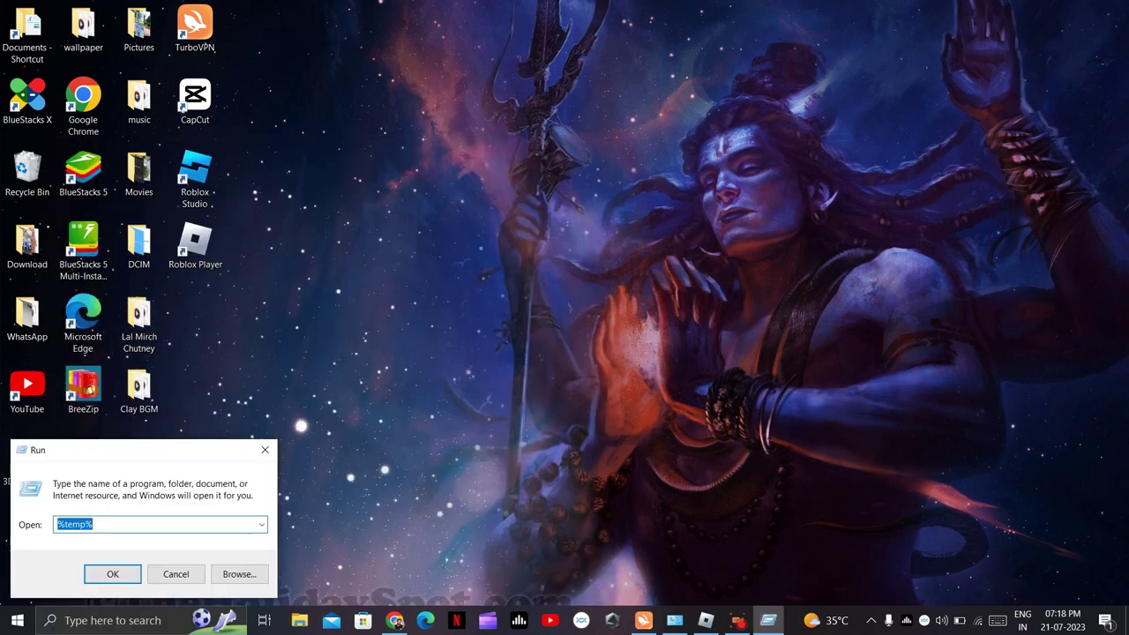
left_click(94, 523)
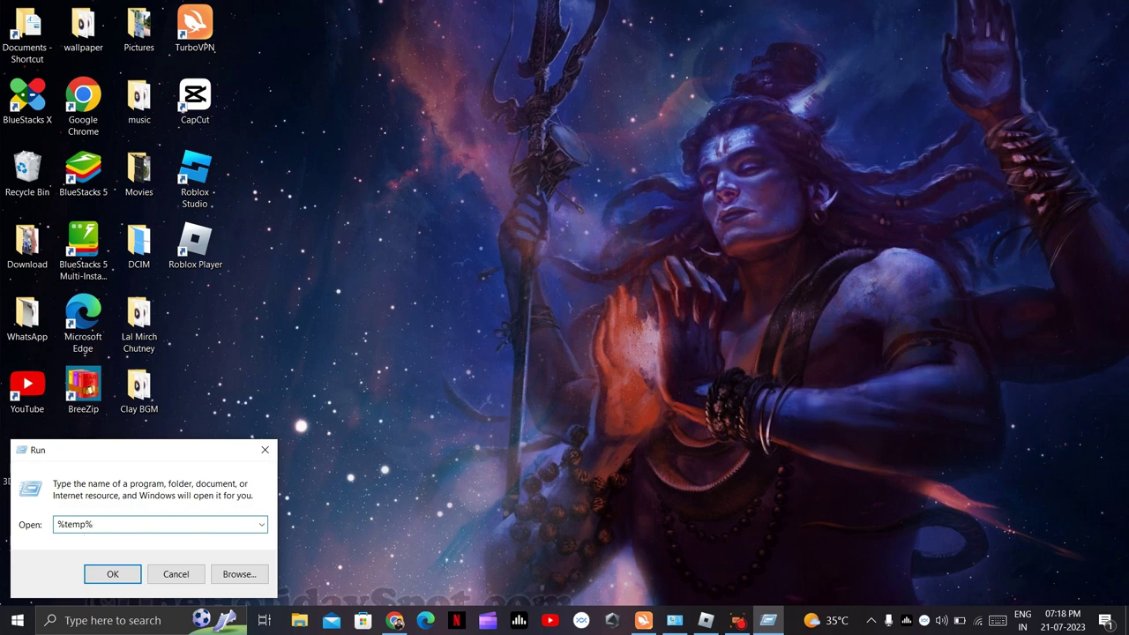
left_click(113, 574)
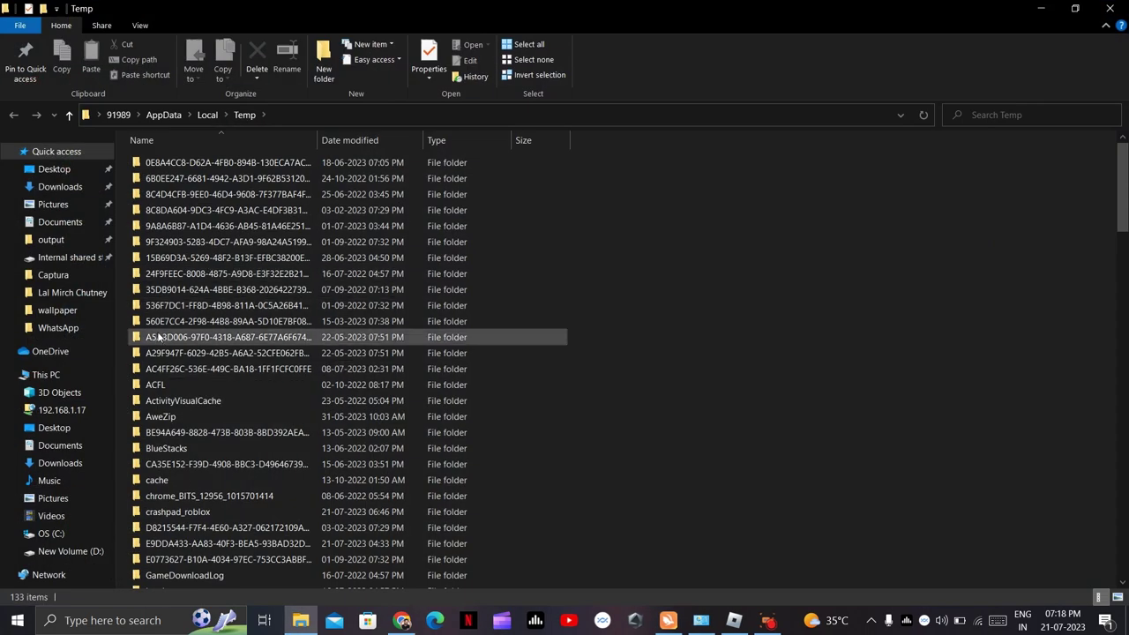
- Search the Temp folder for "roblox" and delete the Roblox folder, leaving File Explorer minimized
left_click(1014, 120)
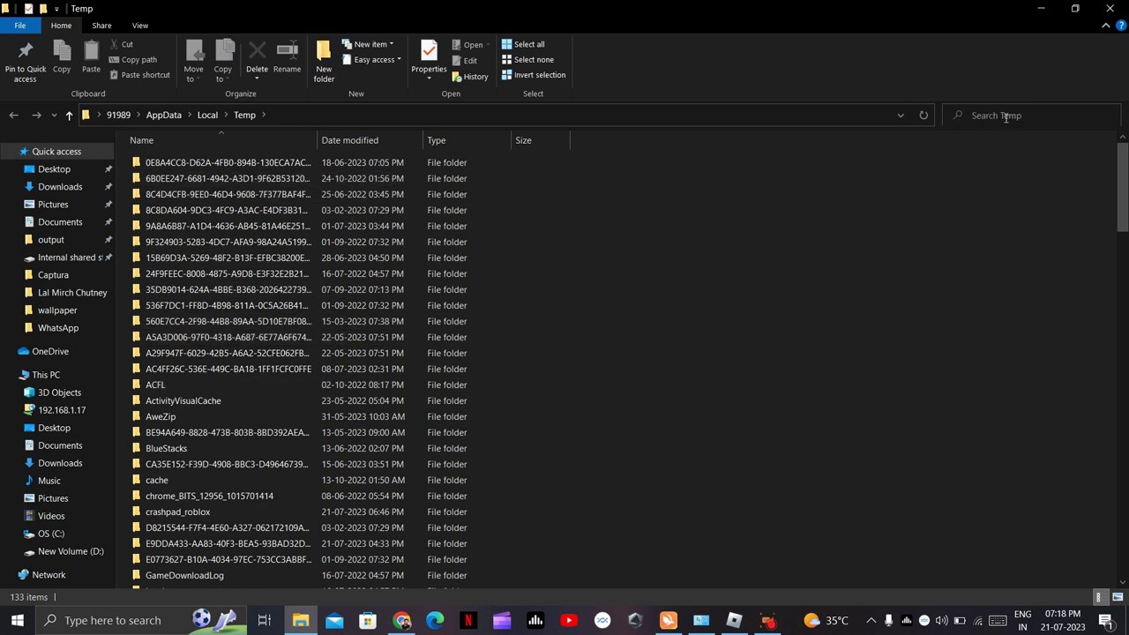
type("ro")
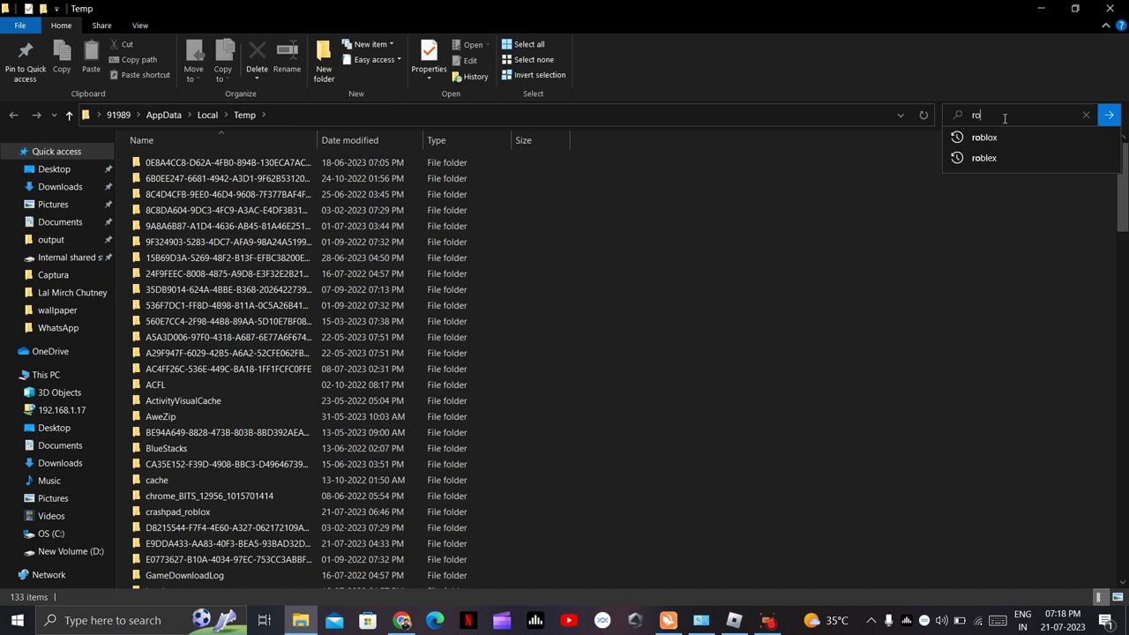
left_click(974, 137)
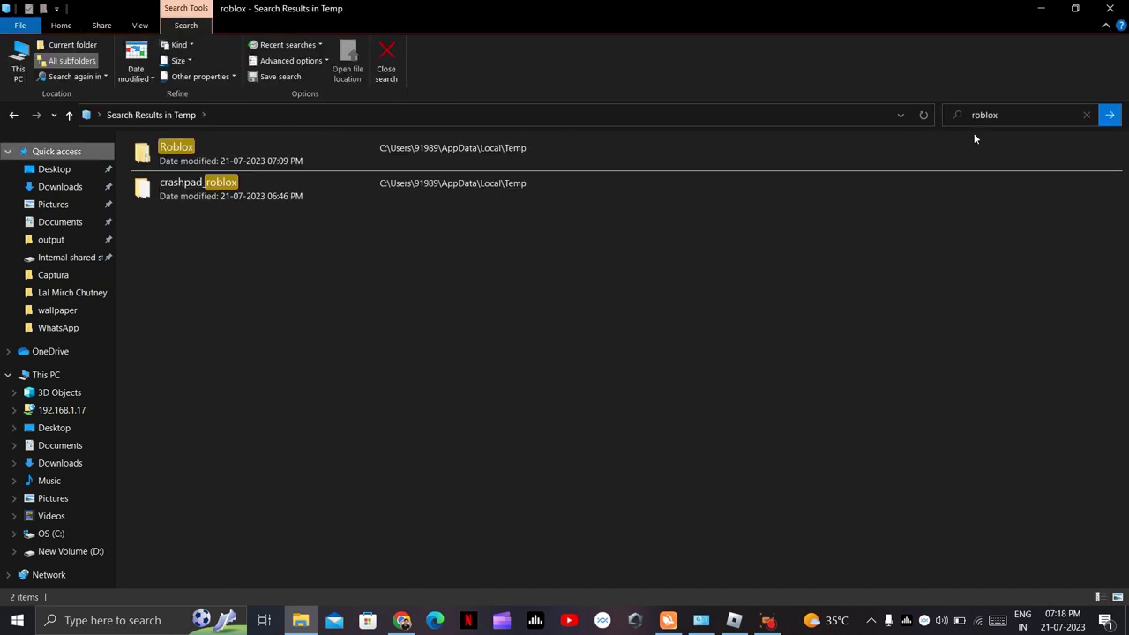
left_click(197, 150)
right_click(197, 150)
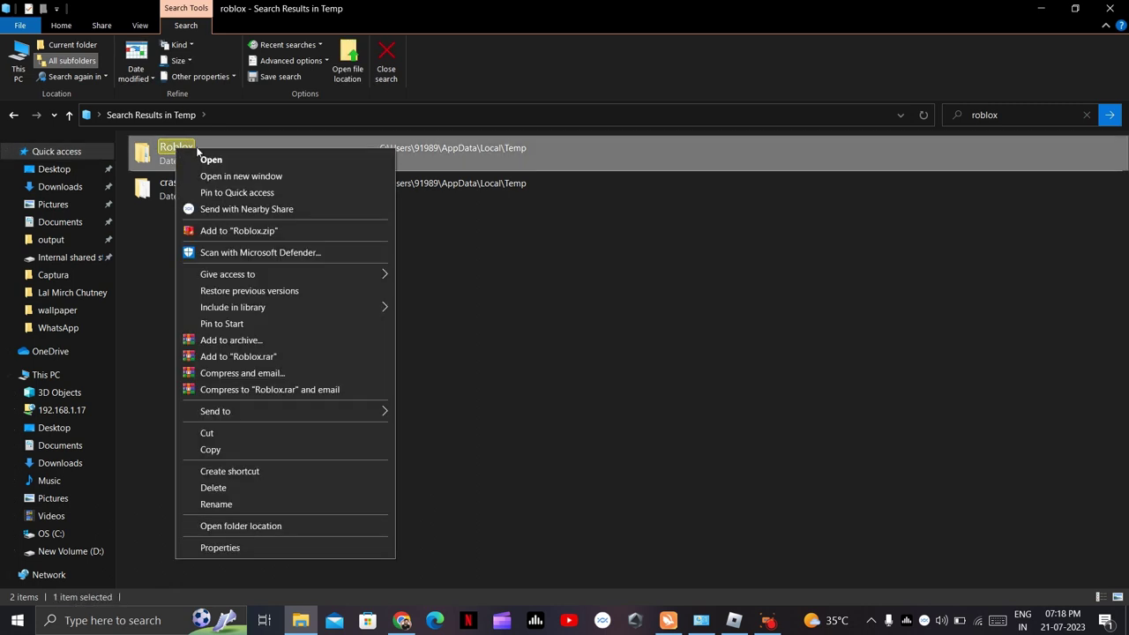
left_click(231, 490)
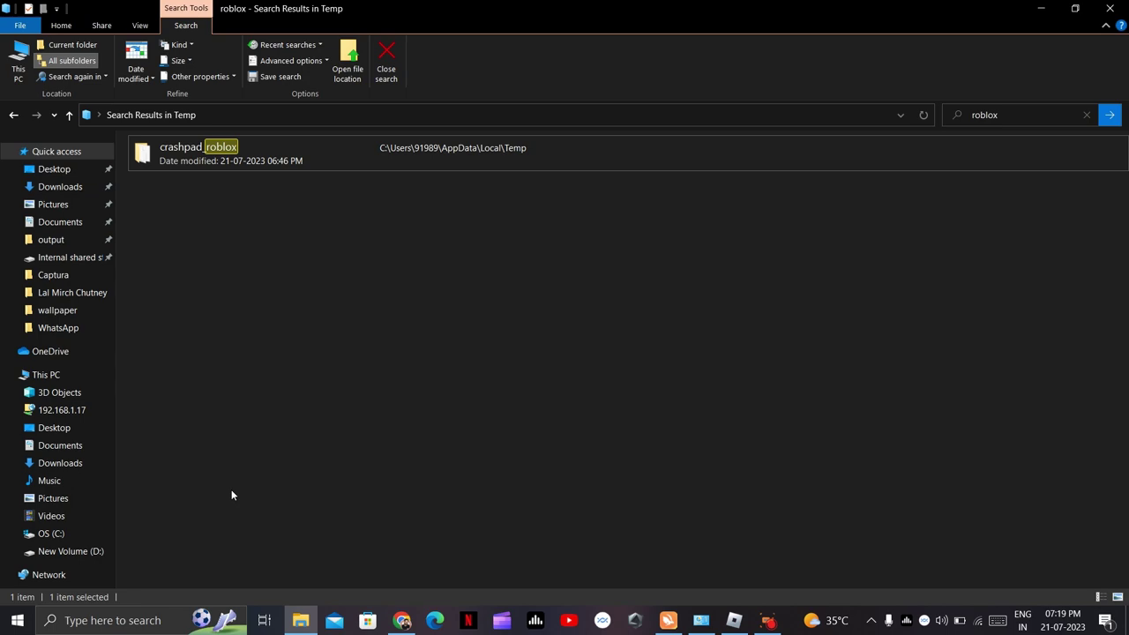
left_click(1046, 9)
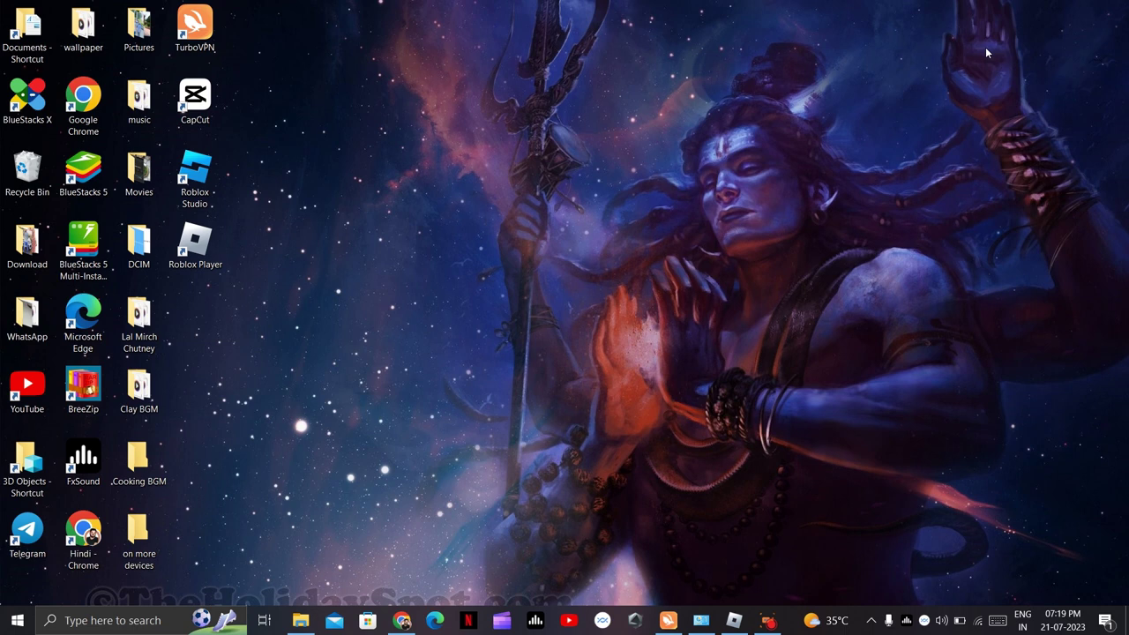
- In the desktop Roblox Player shortcut's properties, enable compatibility mode for Windows 8
left_click(194, 238)
right_click(194, 238)
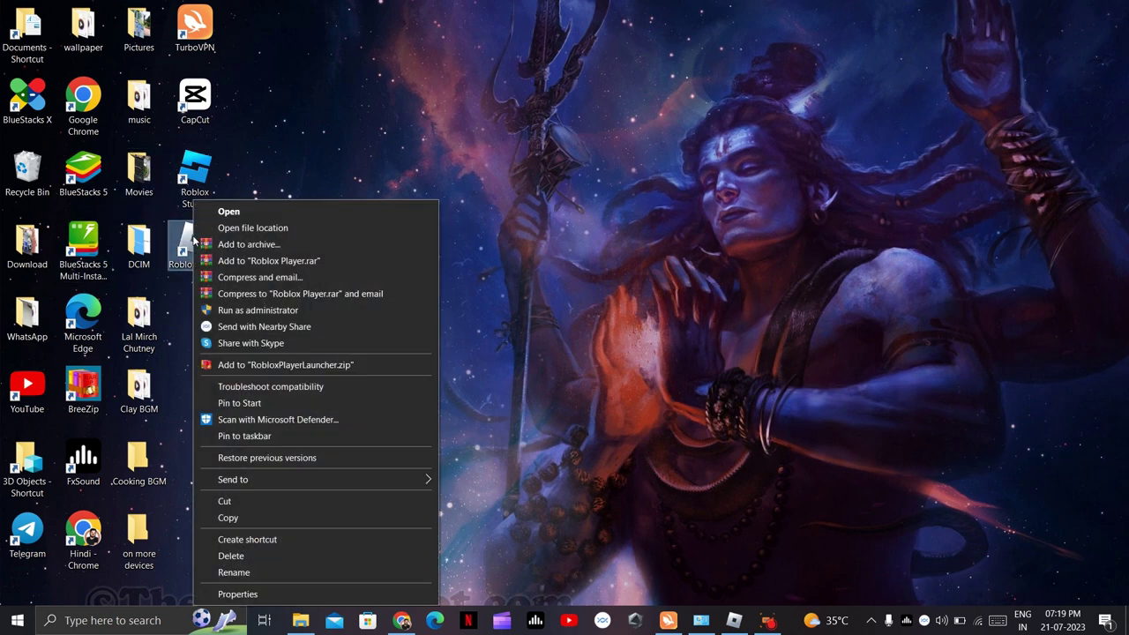
left_click(267, 597)
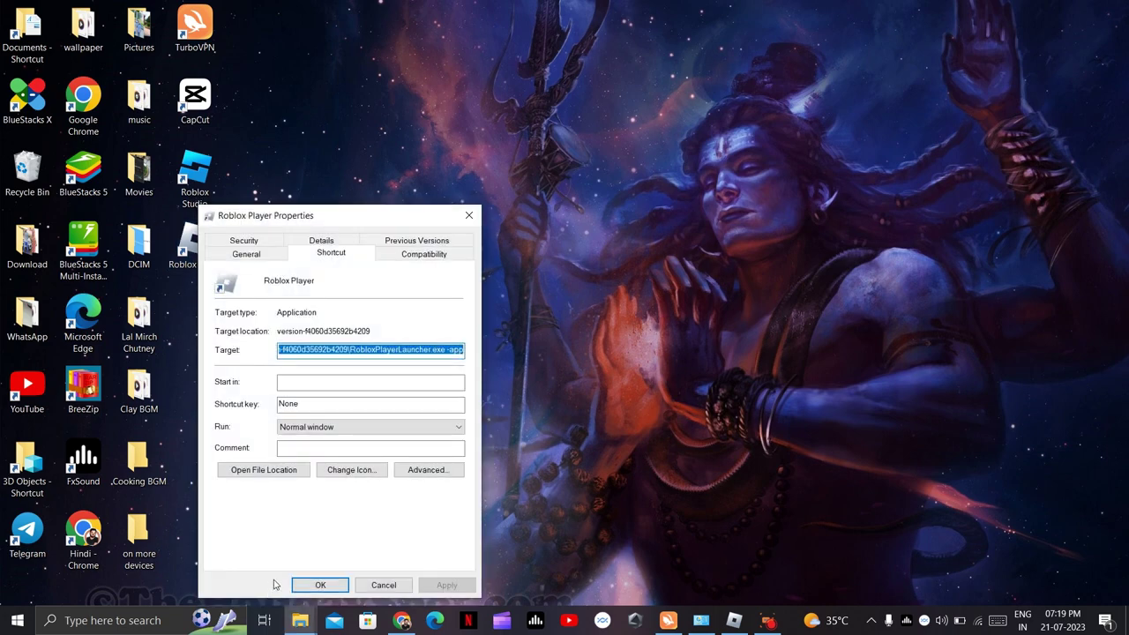
left_click(428, 258)
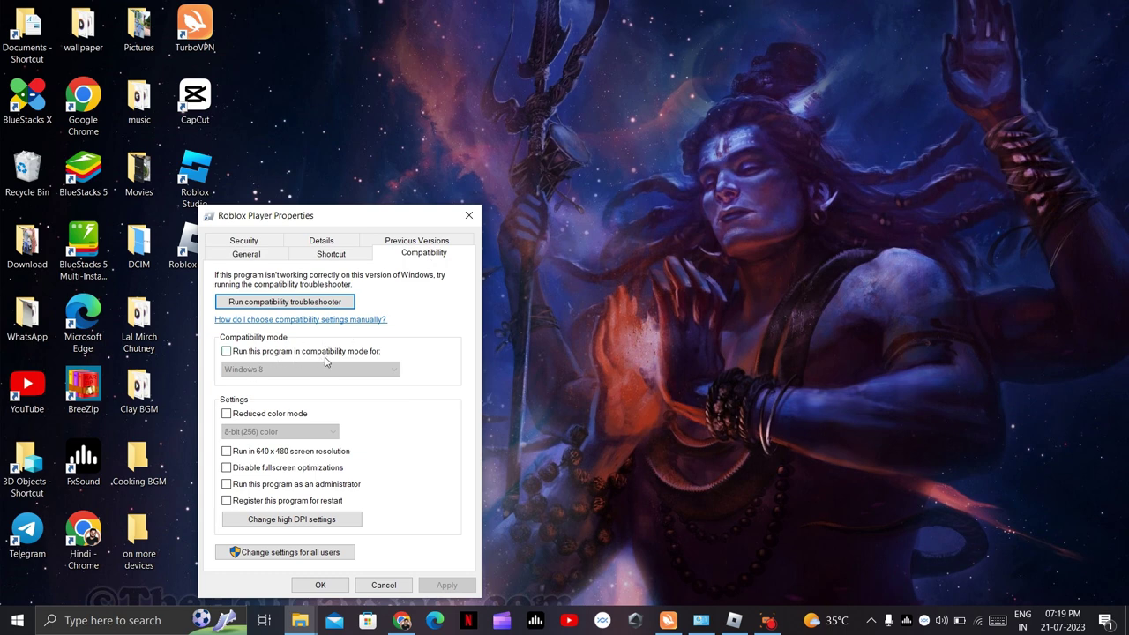
left_click(233, 354)
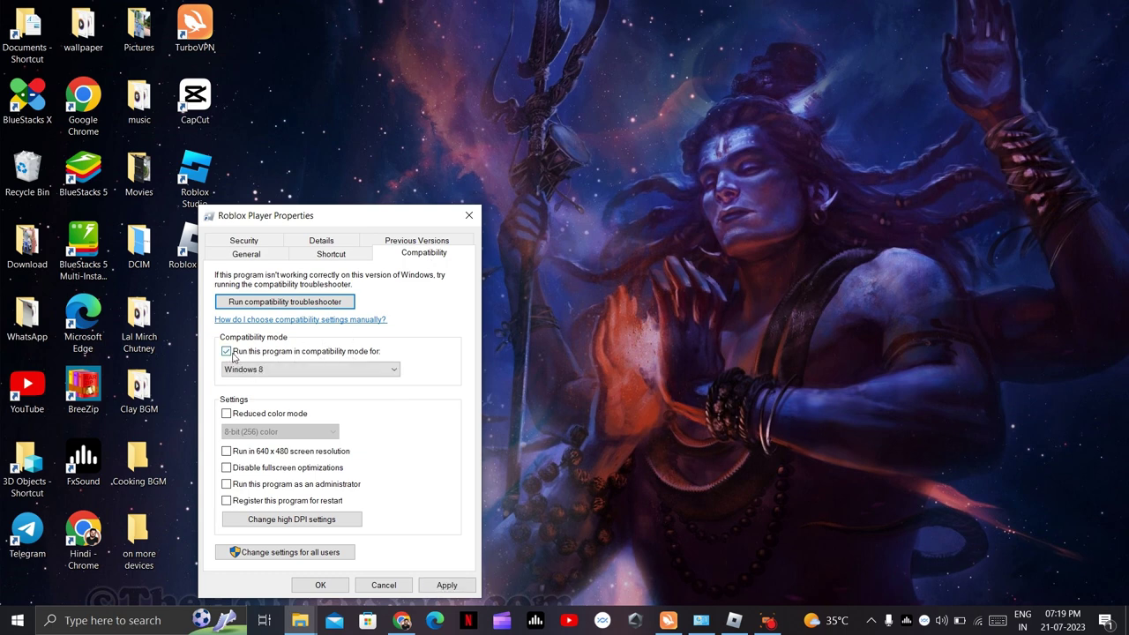
left_click(288, 375)
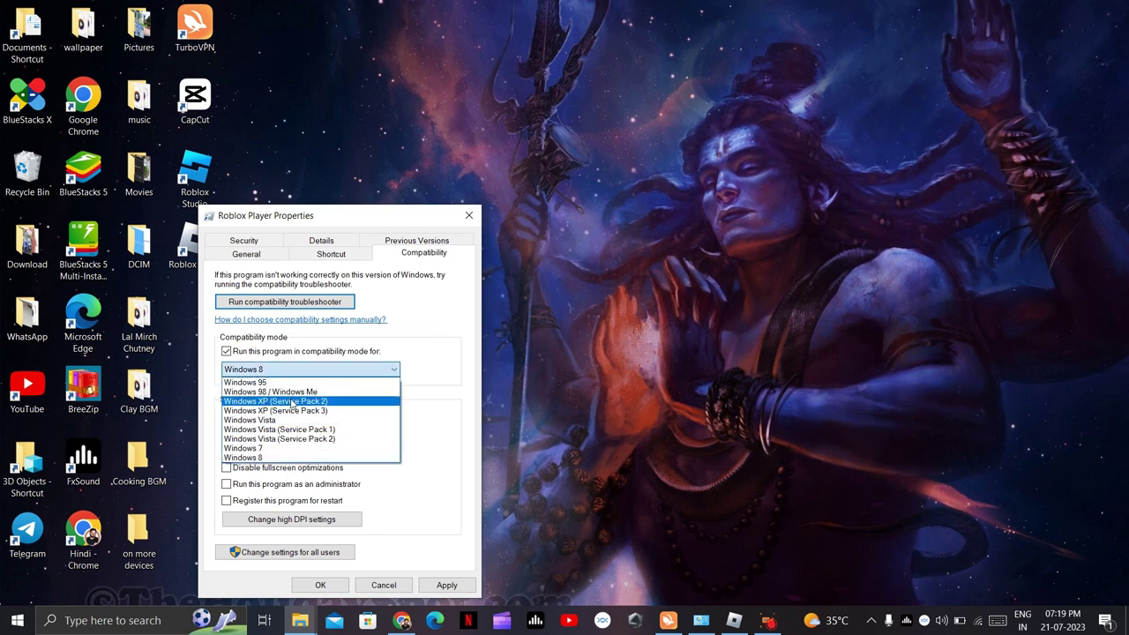
left_click(286, 458)
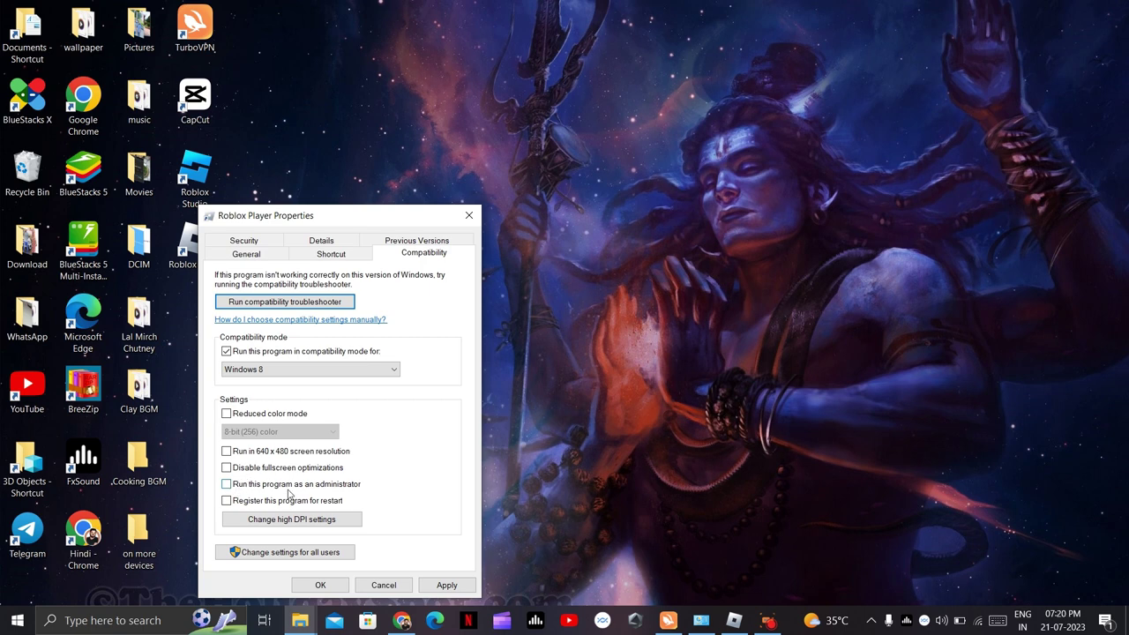
- Set Roblox Player to run as an administrator with fullscreen optimizations disabled, and apply the properties
left_click(226, 484)
left_click(226, 469)
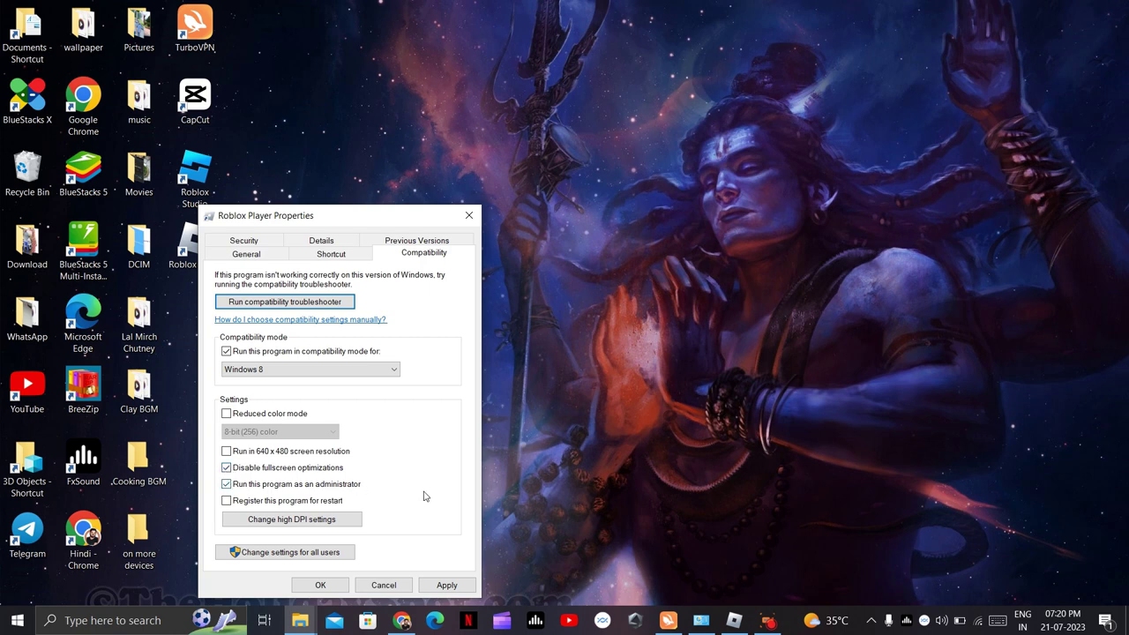
left_click(447, 585)
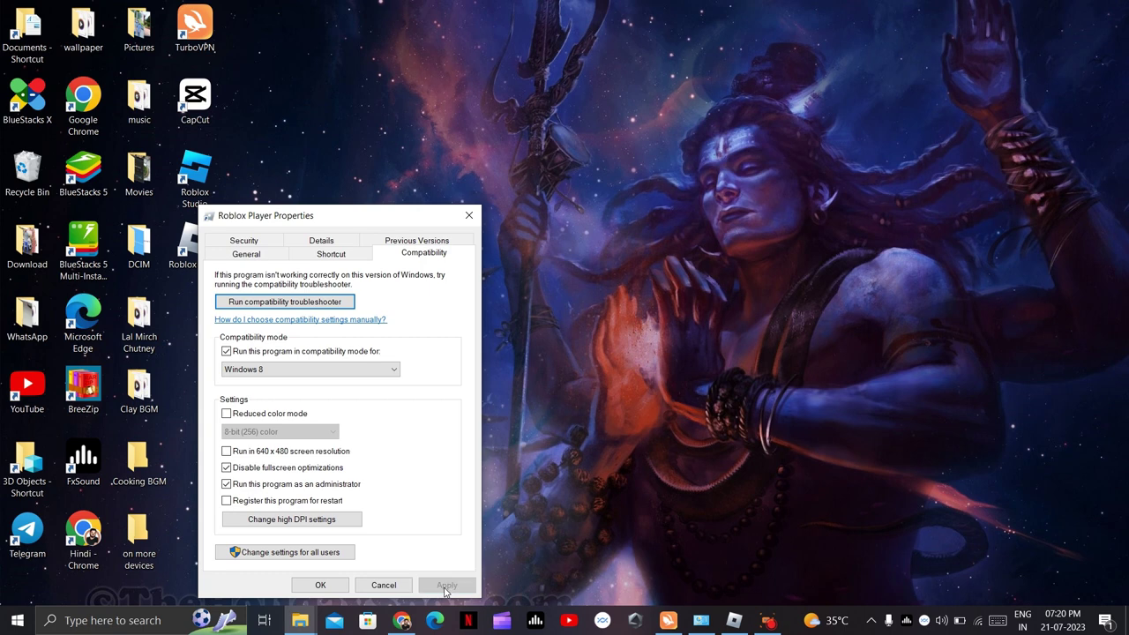
left_click(319, 585)
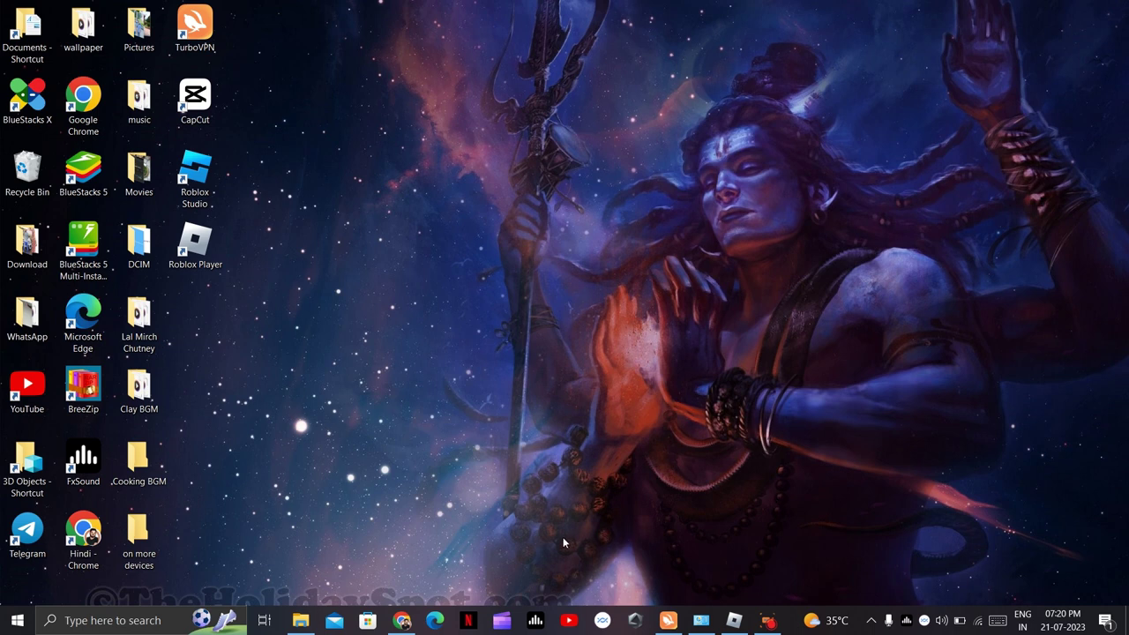
- Open the graphics settings page from the Windows display settings
right_click(29, 620)
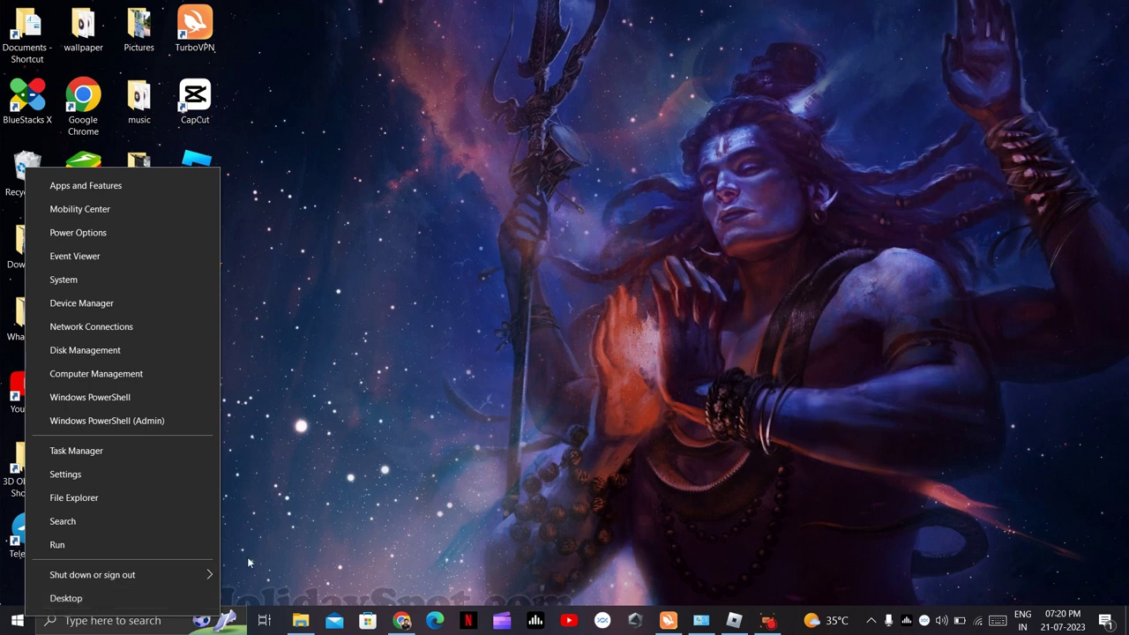
left_click(110, 485)
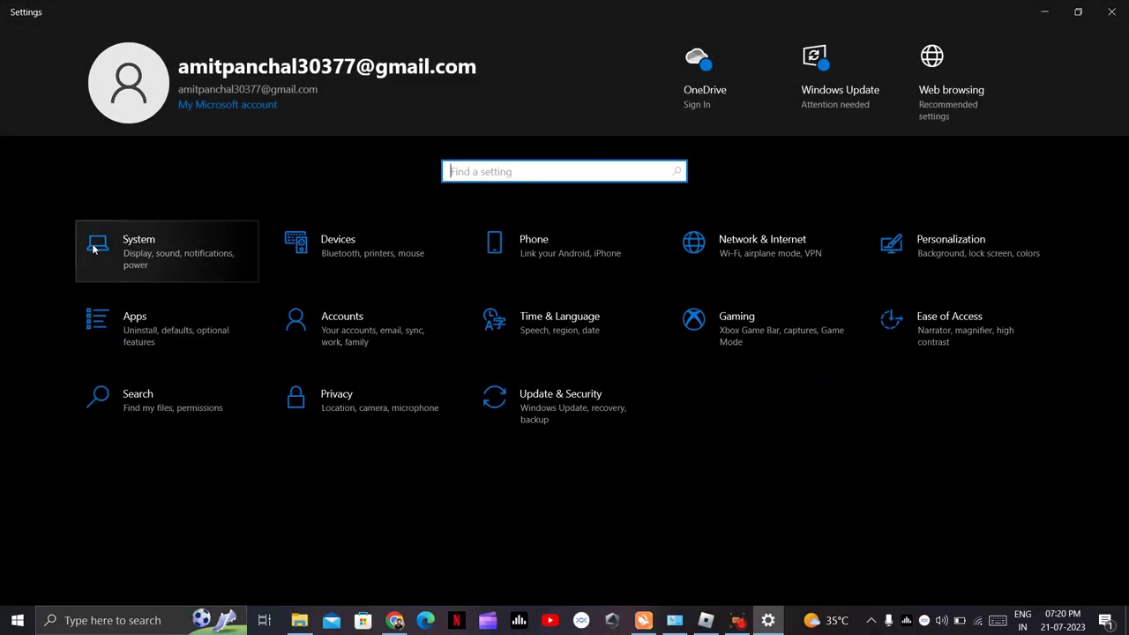
left_click(188, 262)
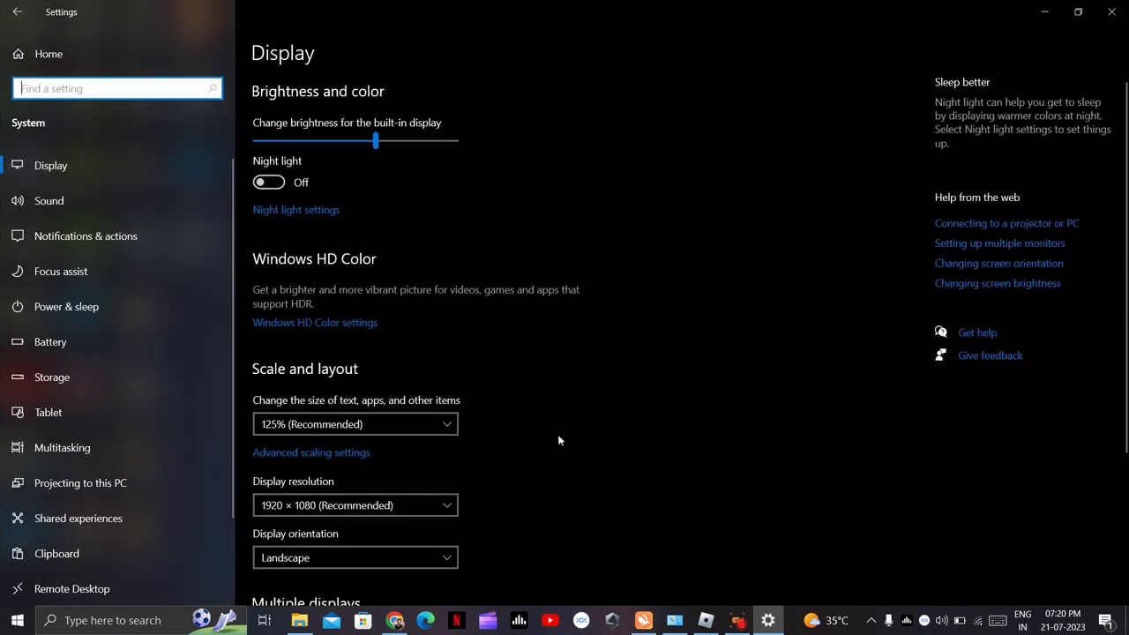
scroll(558, 436, "down", 3)
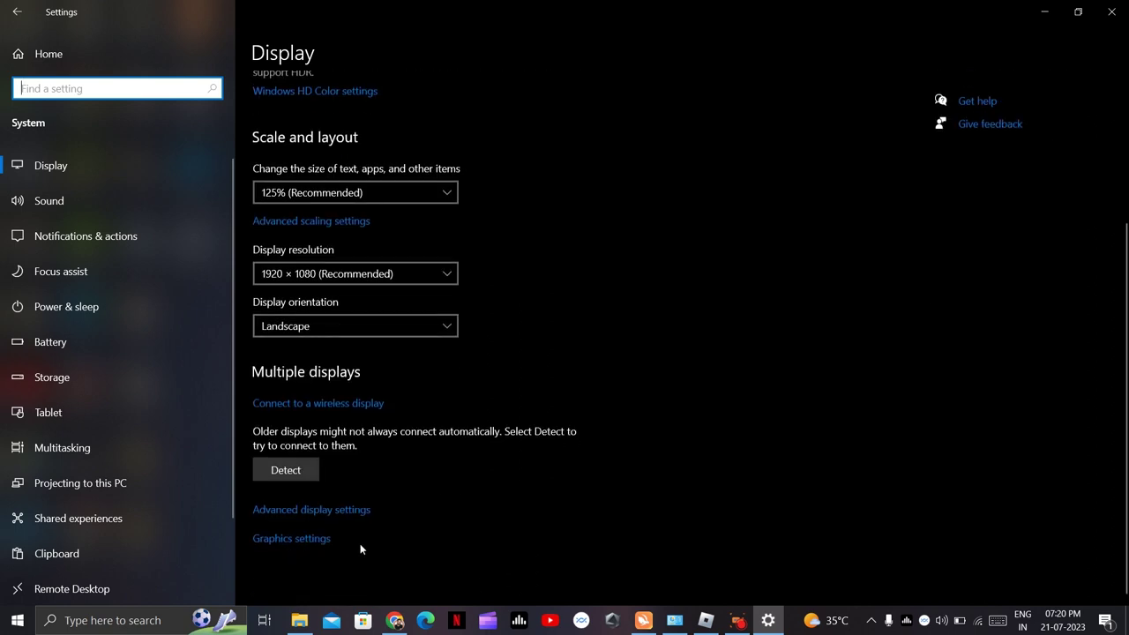
left_click(313, 540)
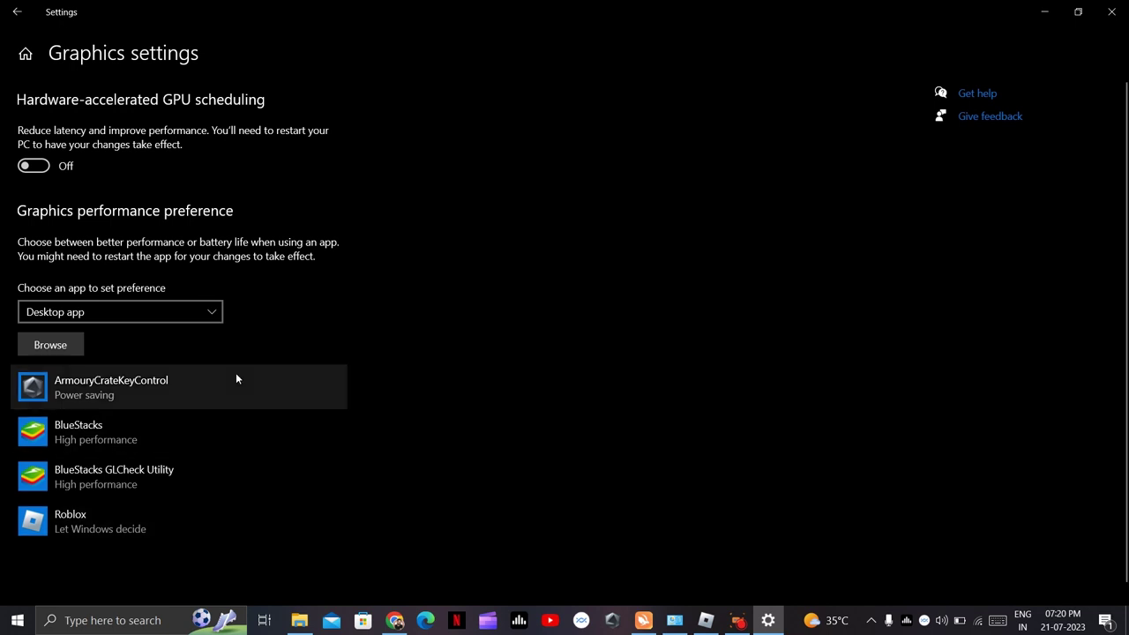
- Try to add the desktop Roblox Player shortcut as a desktop app in the graphics performance preference list
left_click(65, 347)
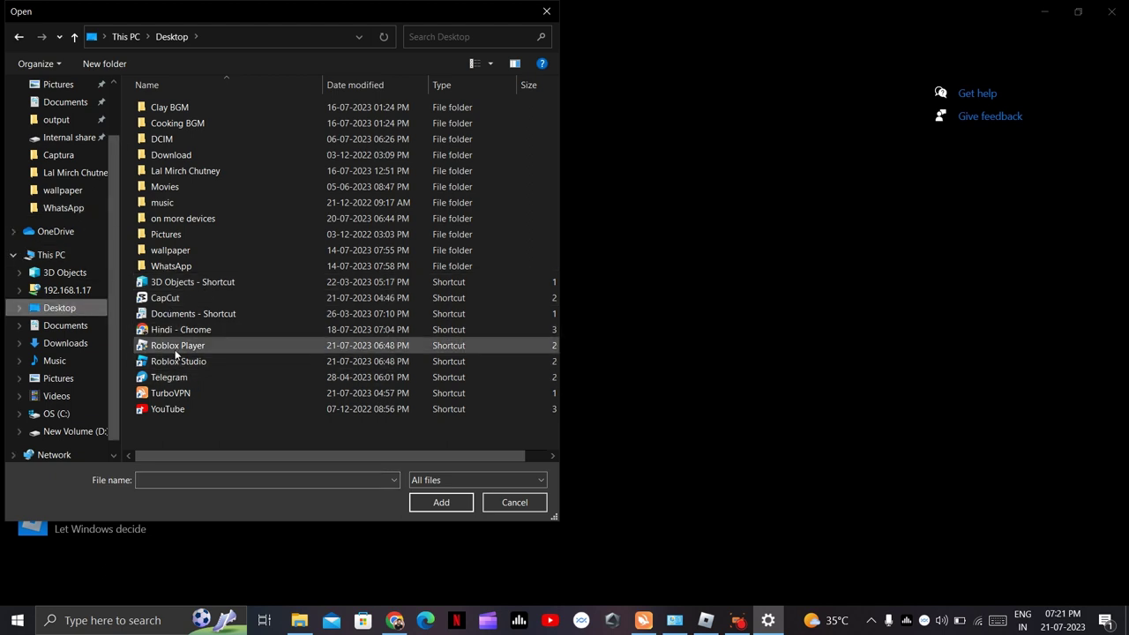
left_click(175, 349)
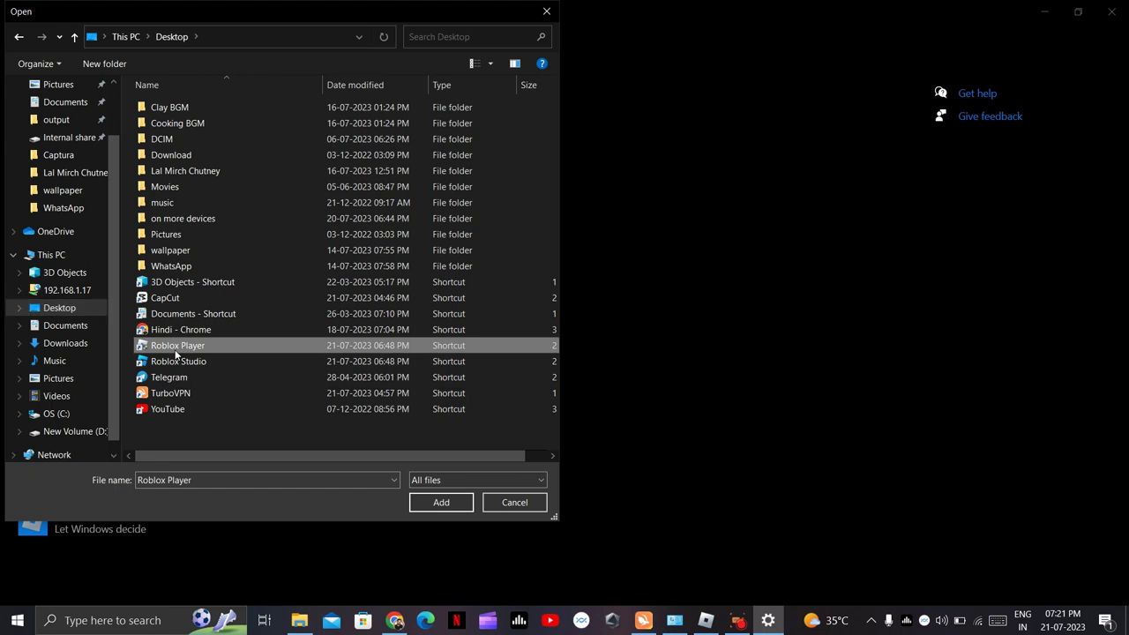
left_click(443, 503)
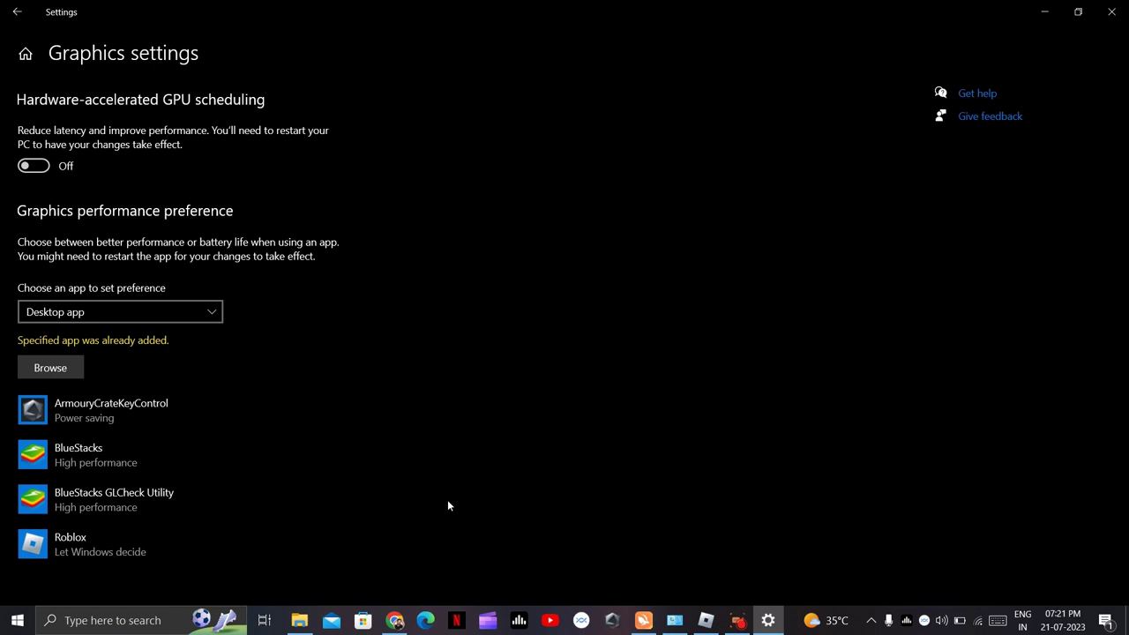
- Set the Roblox entry's graphics preference to High performance, save it and minimize Settings
left_click(111, 544)
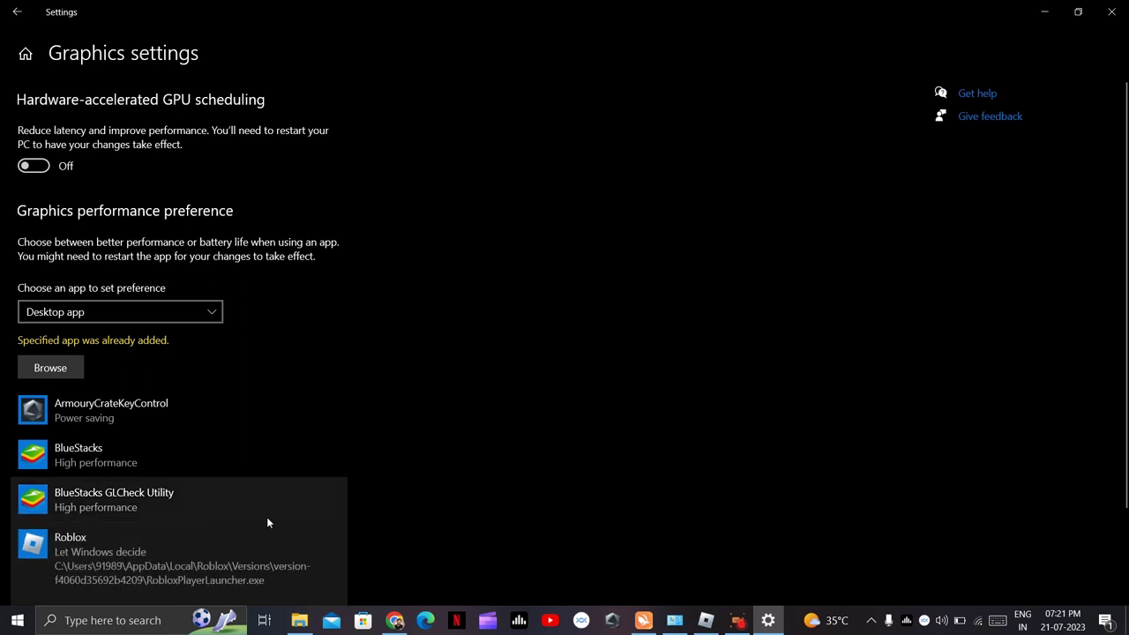
scroll(266, 517, "down", 2)
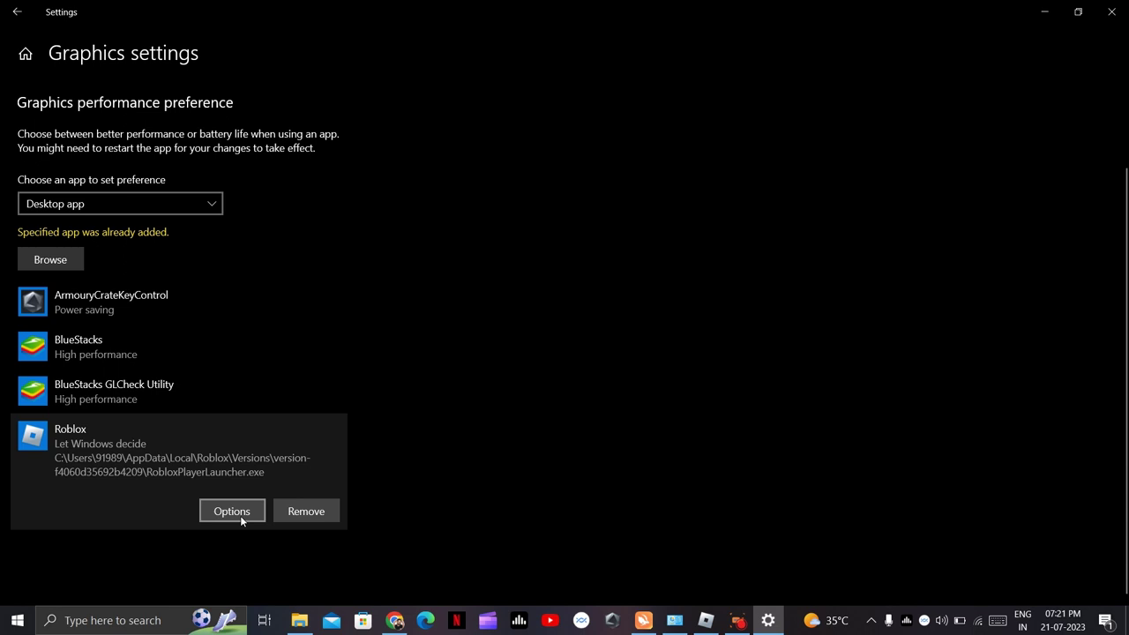
left_click(240, 515)
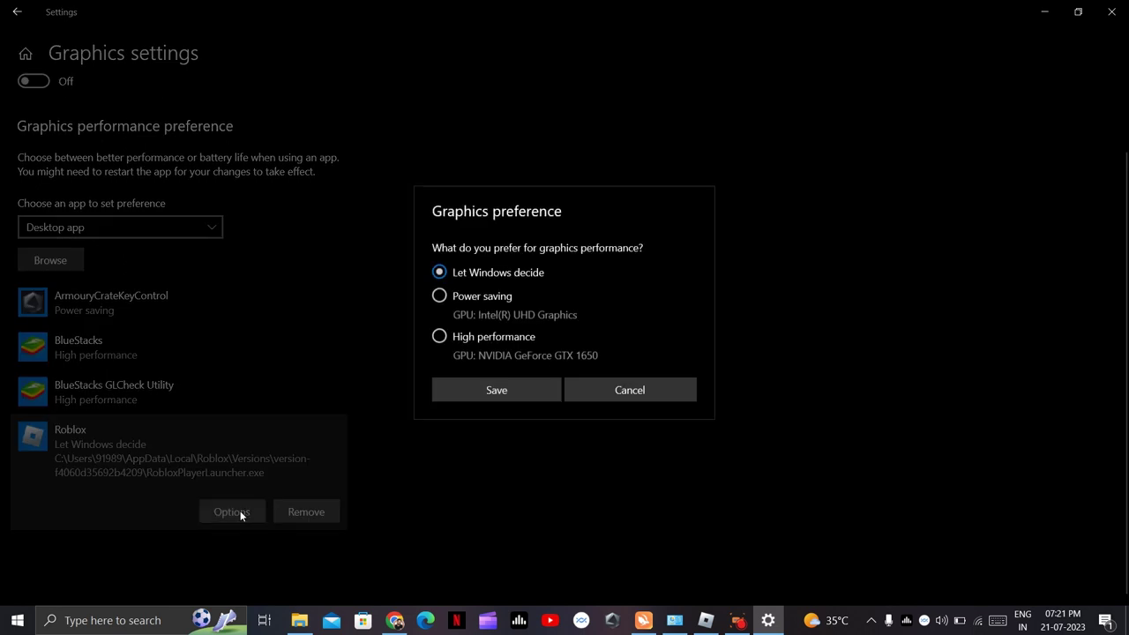
left_click(439, 338)
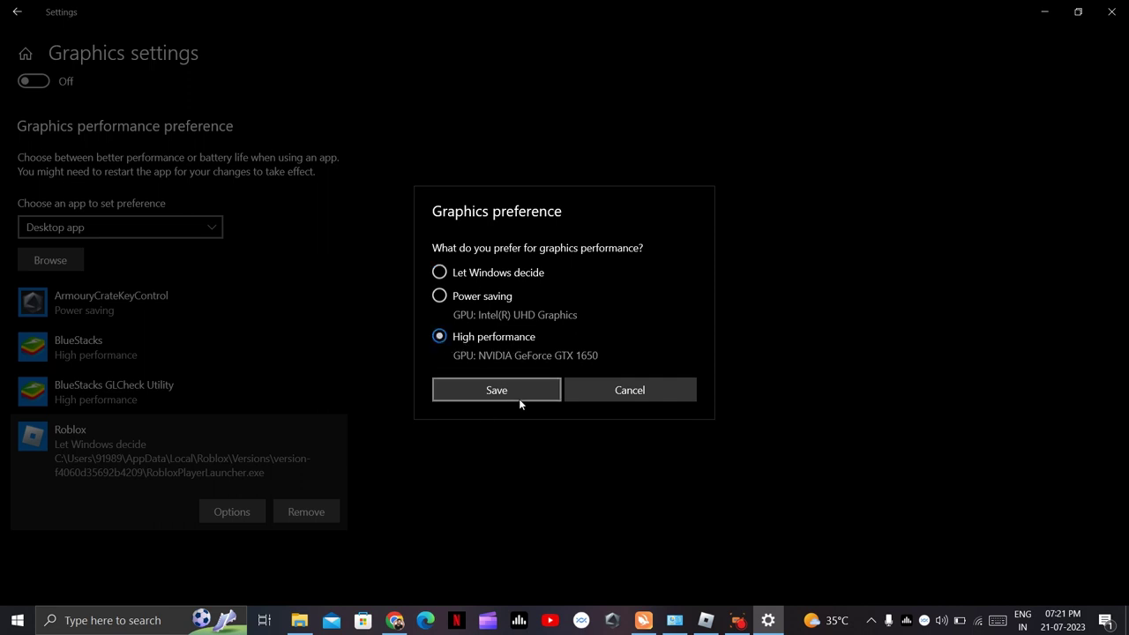
left_click(519, 399)
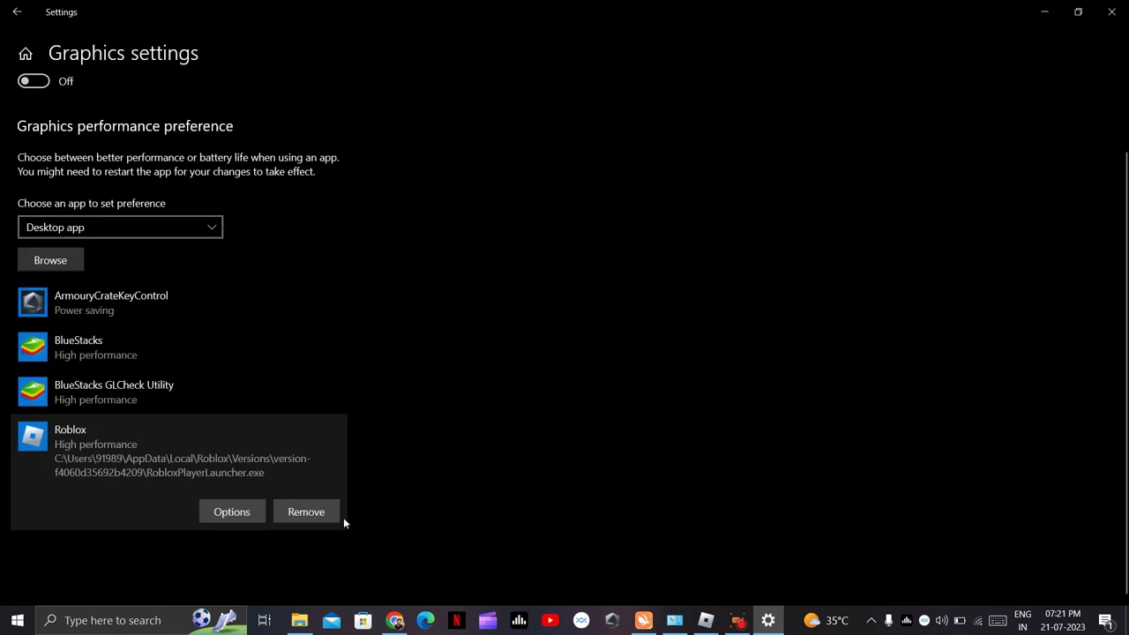
left_click(1044, 13)
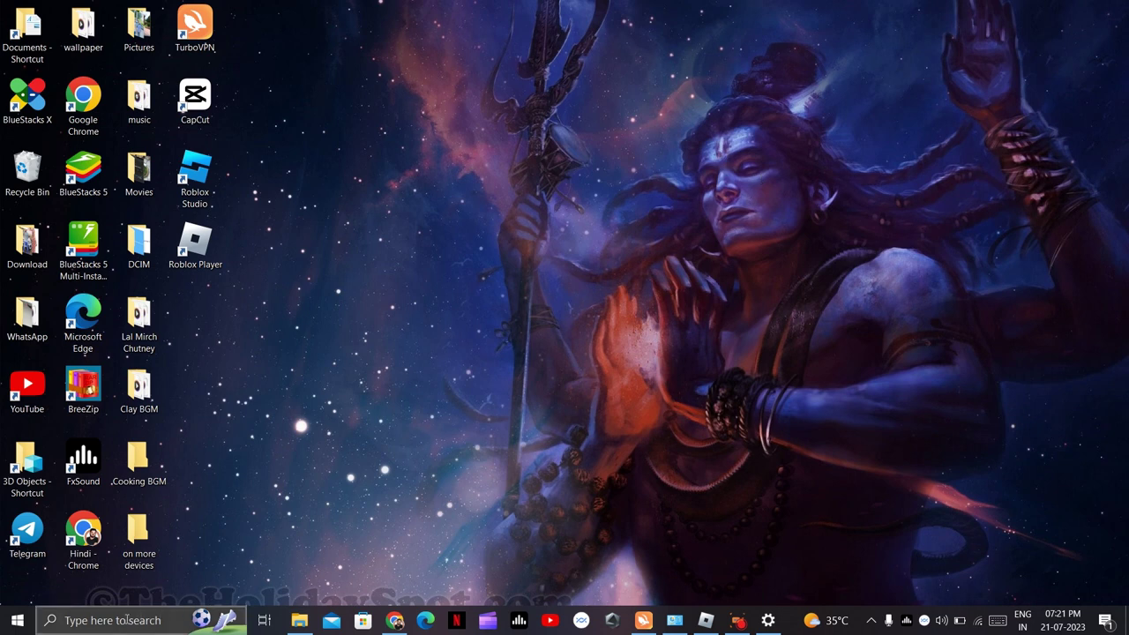
left_click(147, 620)
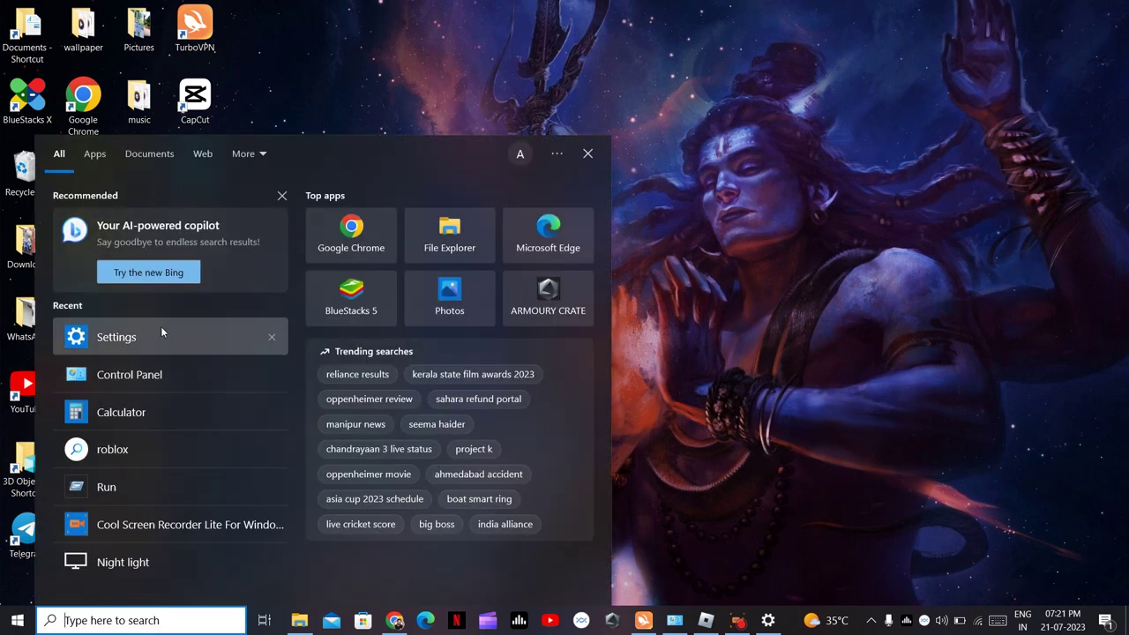
left_click(164, 451)
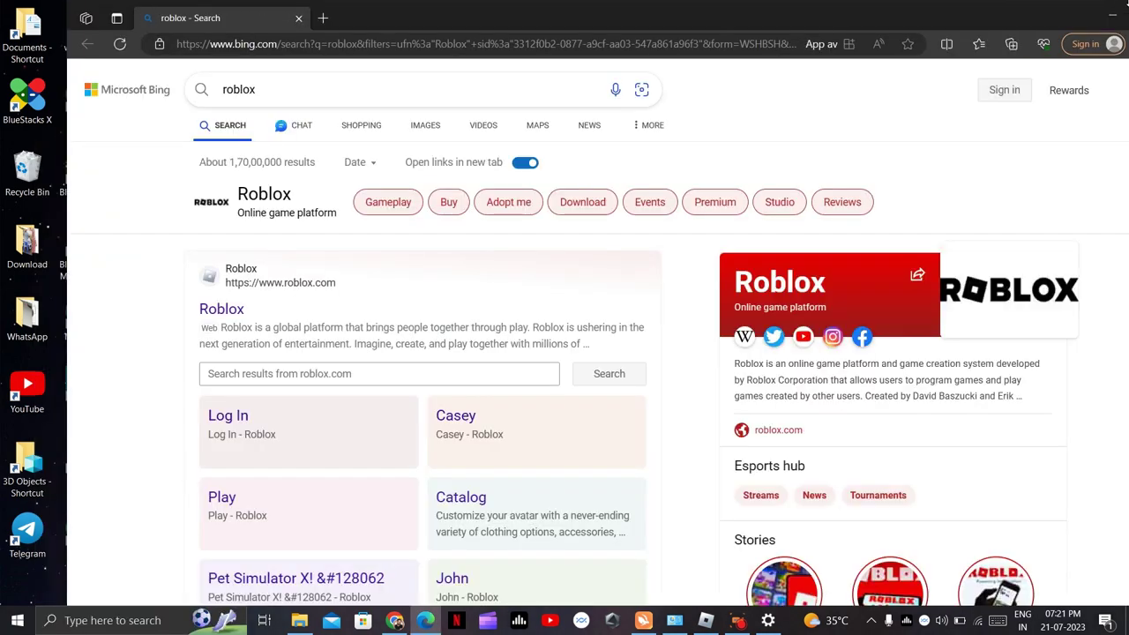
key("super+d")
- Search Windows for "roblo" and examine the actions offered for the Roblox Player app, then dismiss the search
left_click(134, 617)
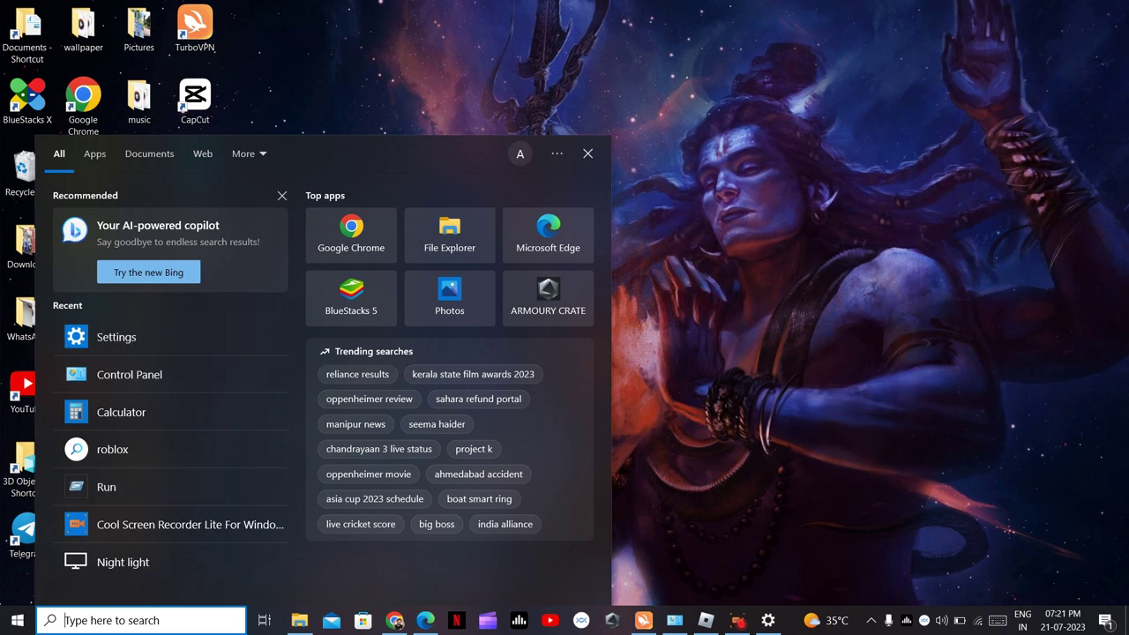
type("r")
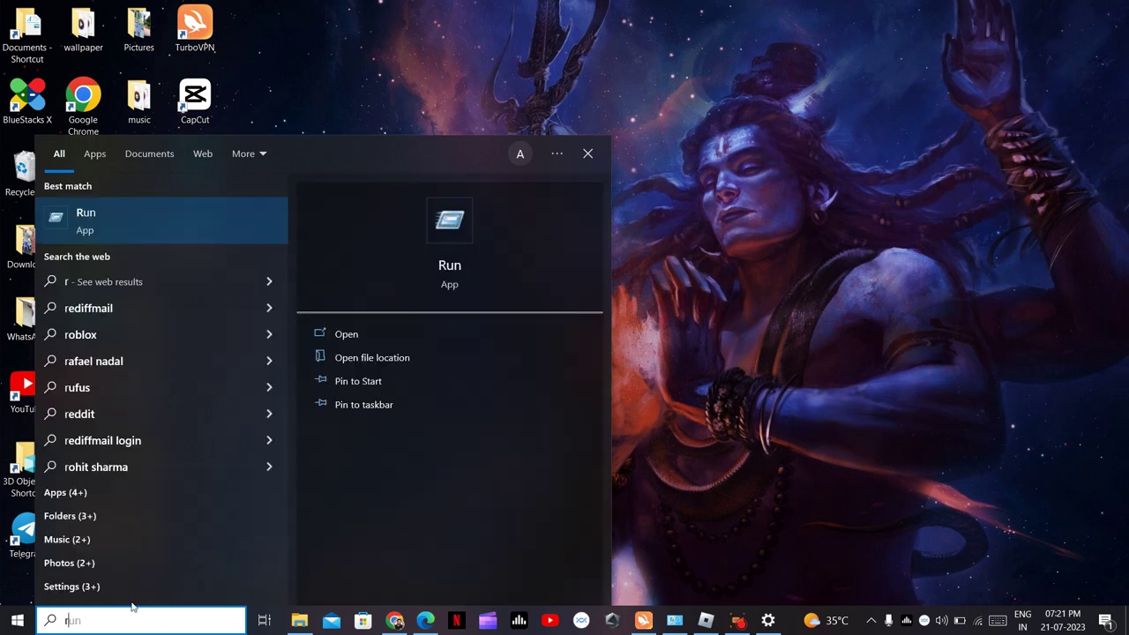
type("oblo")
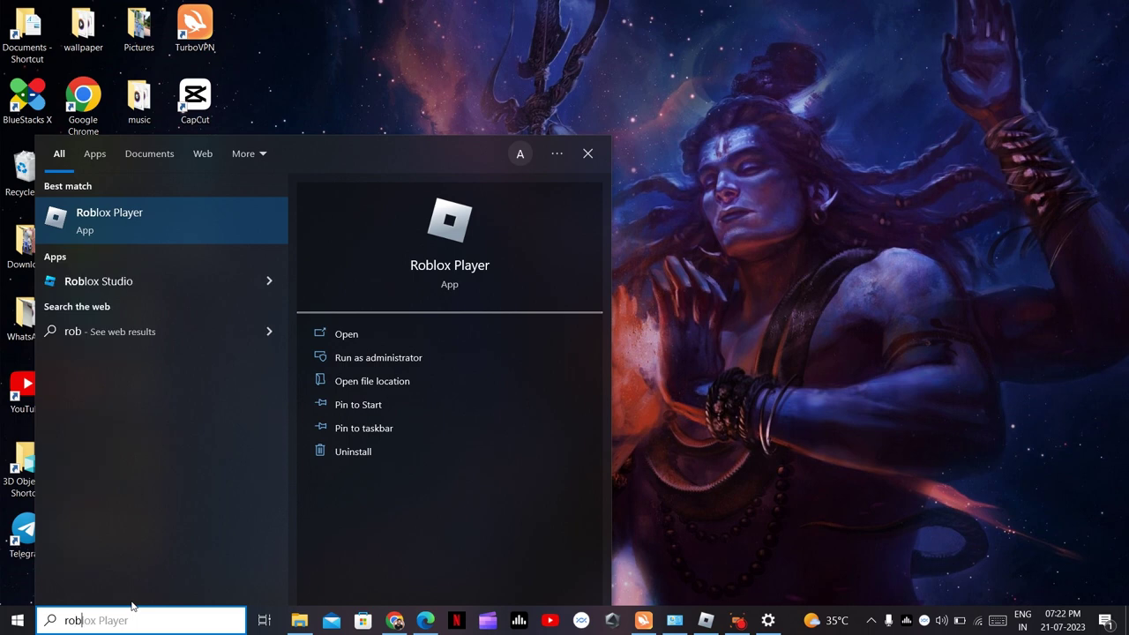
right_click(136, 236)
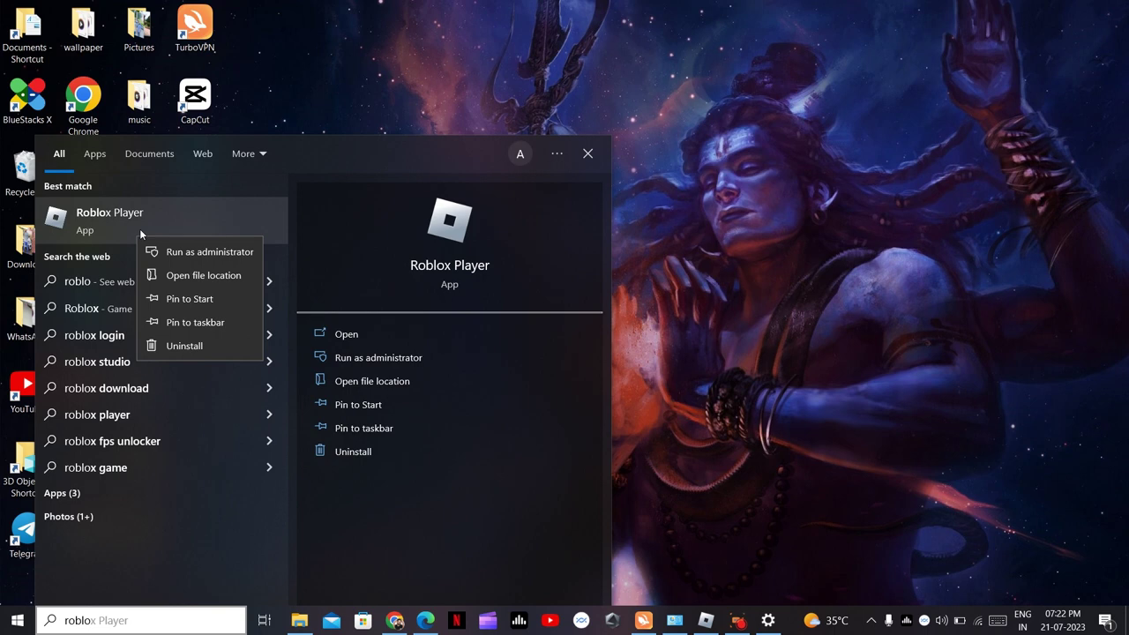
key("Escape")
key("Escape")
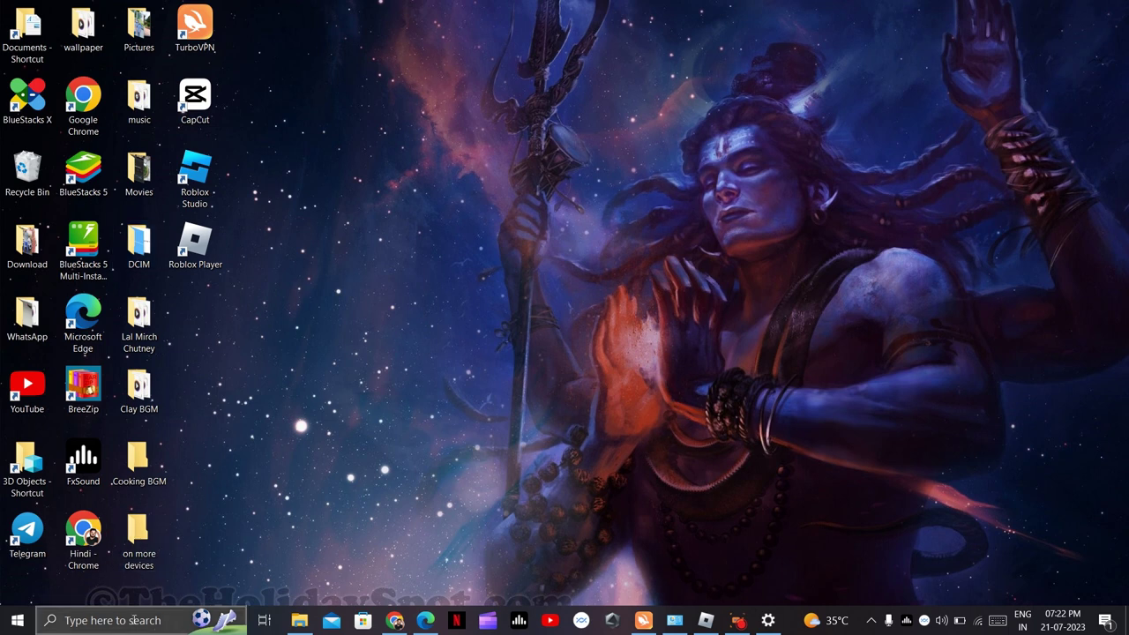
- Examine the actions available for the desktop Roblox Player shortcut without choosing one
double_click(199, 255)
right_click(202, 264)
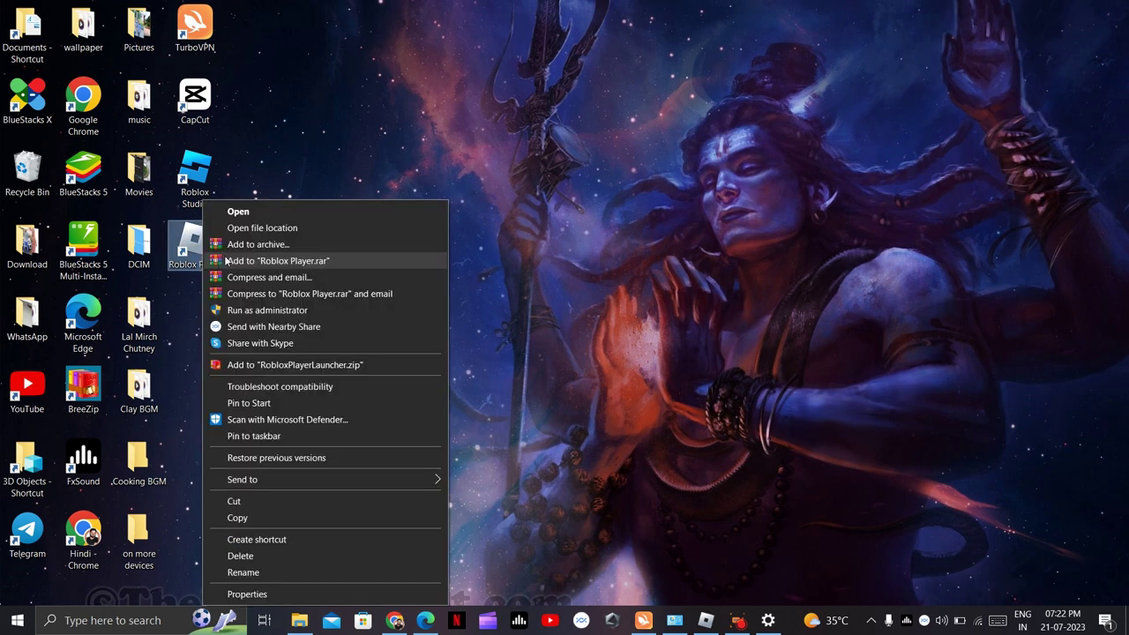
left_click(838, 257)
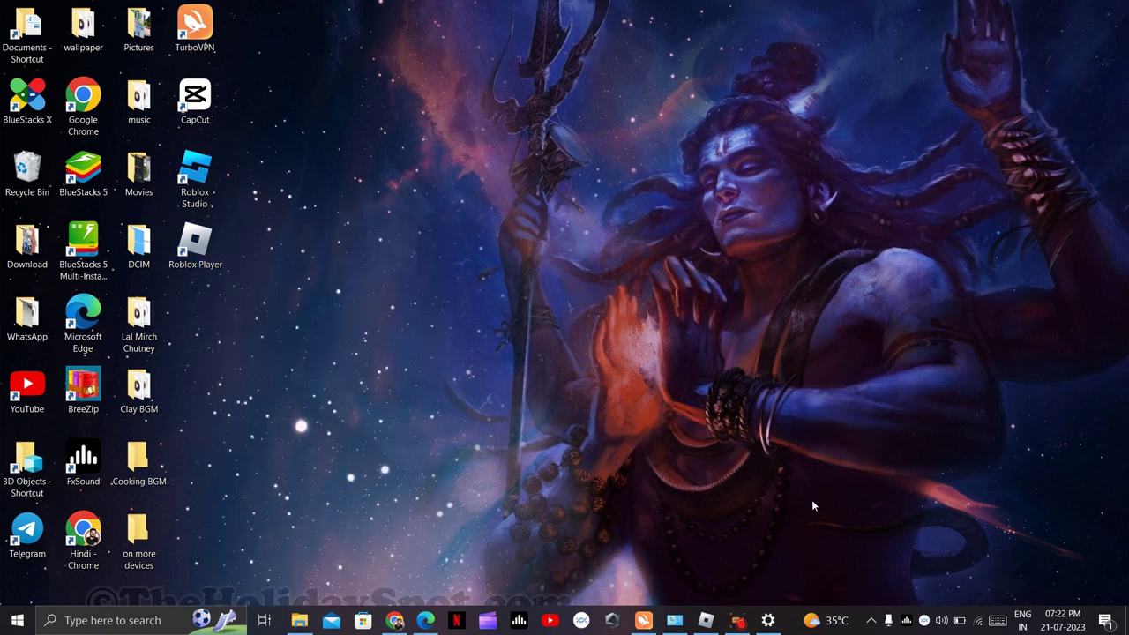
left_click(737, 621)
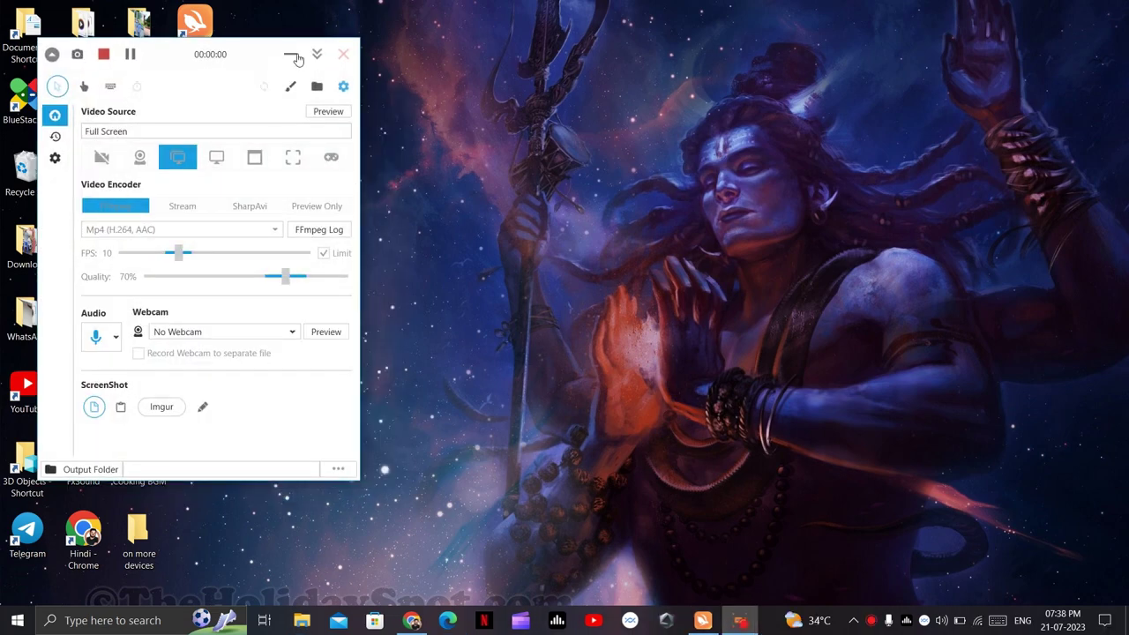
left_click(291, 55)
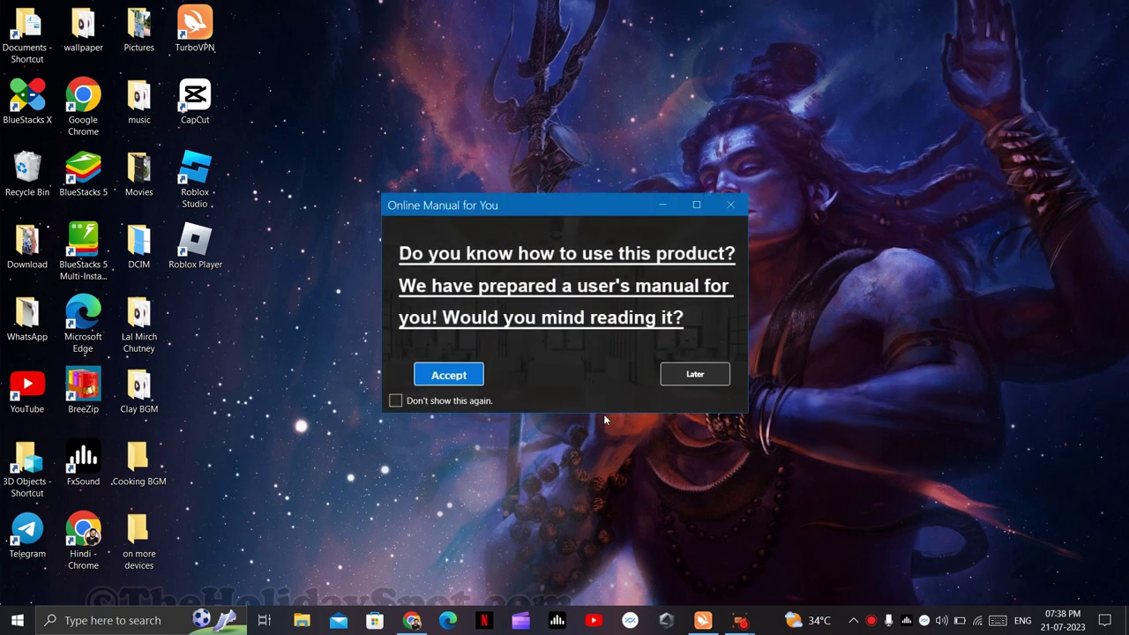
left_click(728, 209)
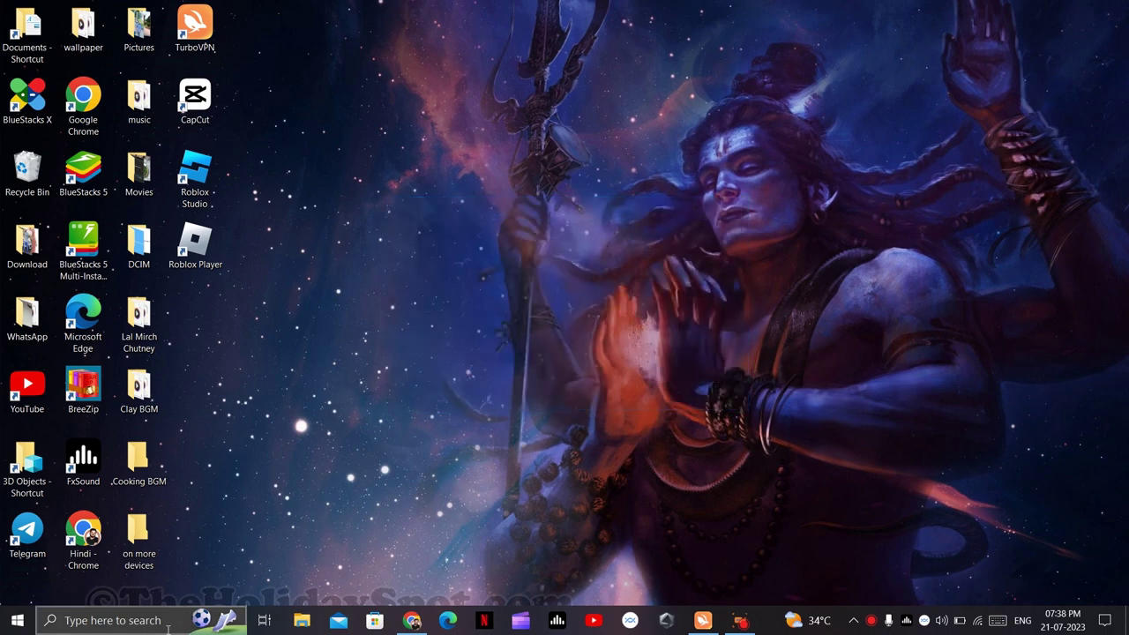
- Open Control Panel and bring up its list of installed programs for uninstalling
left_click(157, 621)
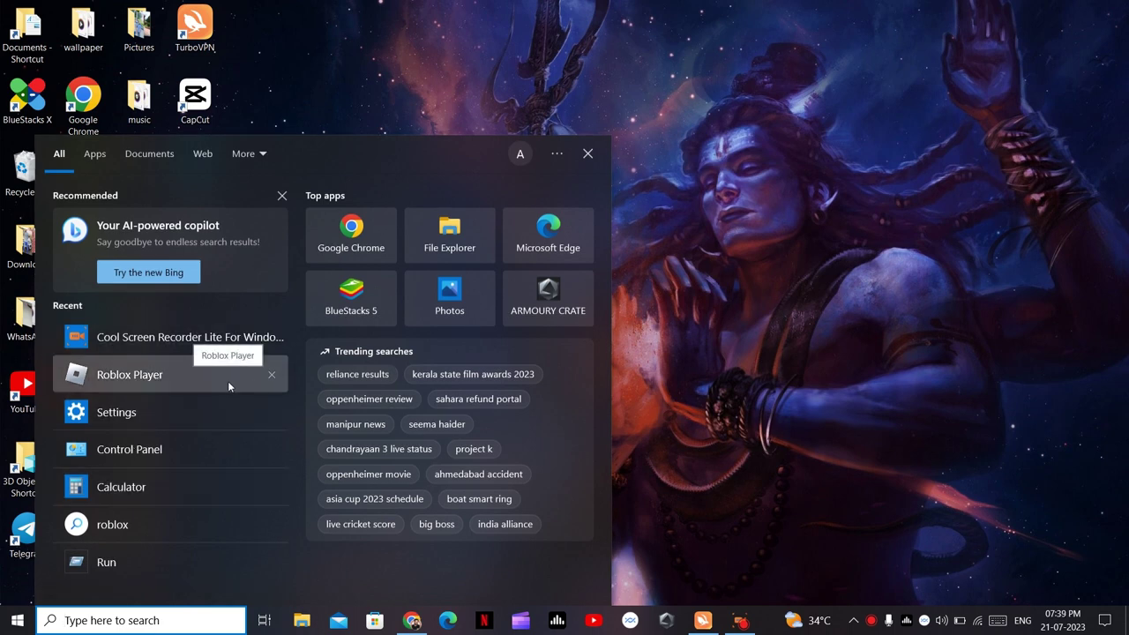
left_click(177, 447)
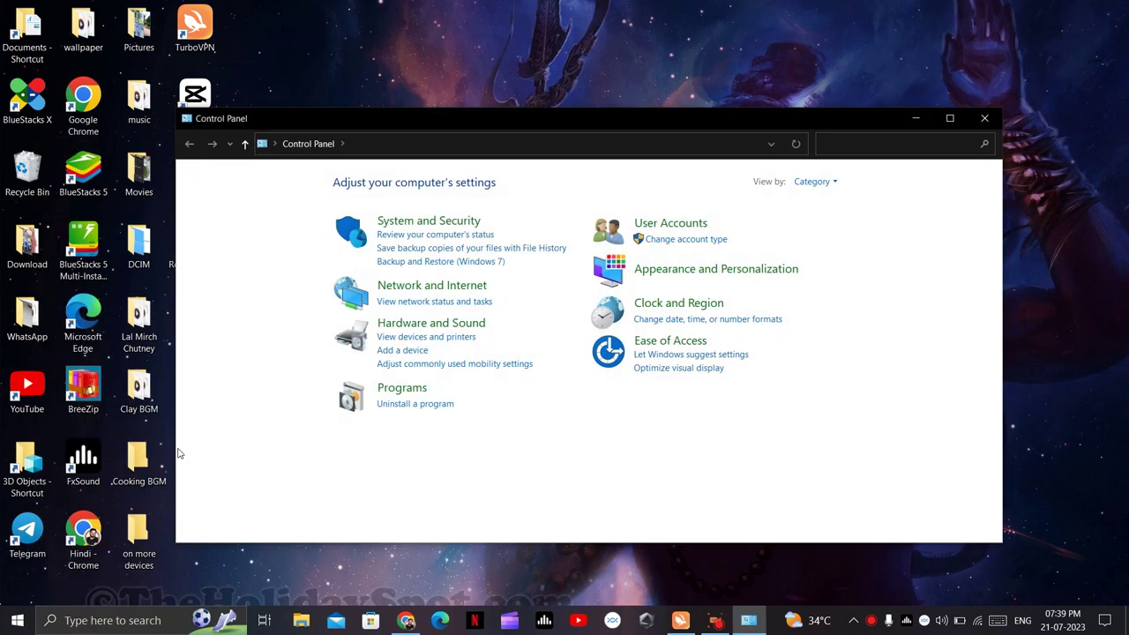
left_click(402, 406)
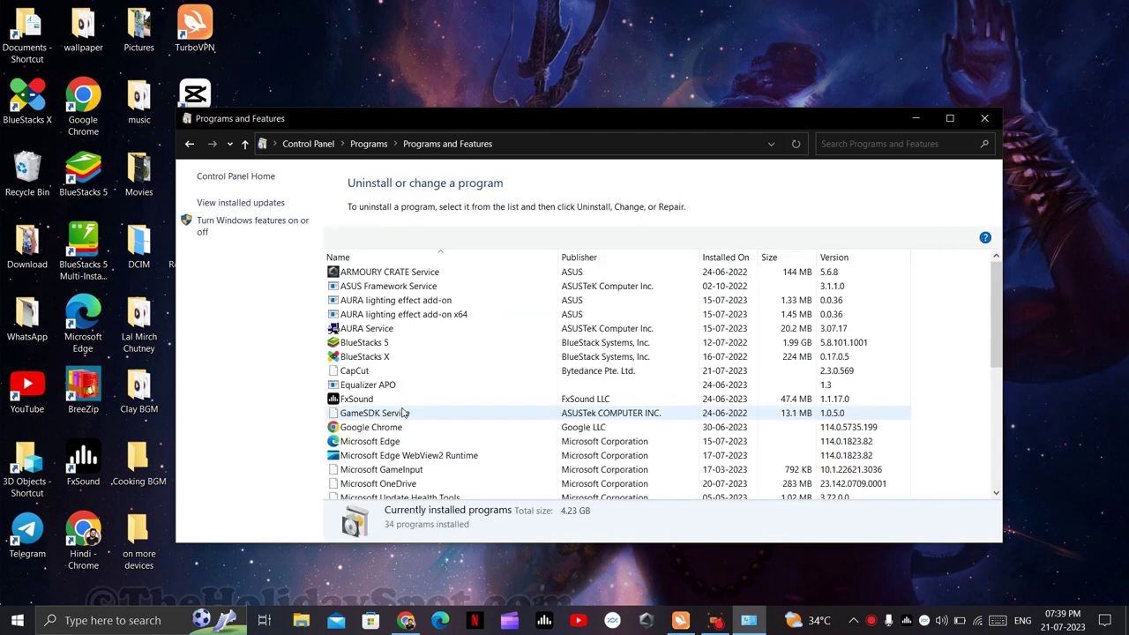
- Uninstall the Roblox Player entry from the installed programs list and close the completion dialog
scroll(402, 412, "down", 3)
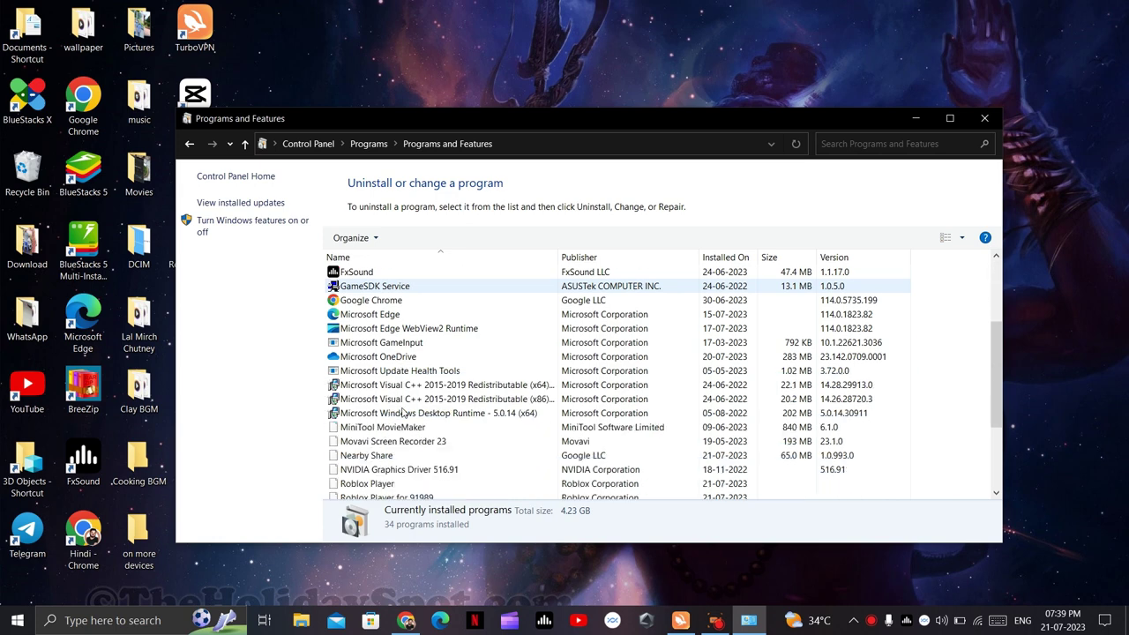
scroll(402, 412, "down", 2)
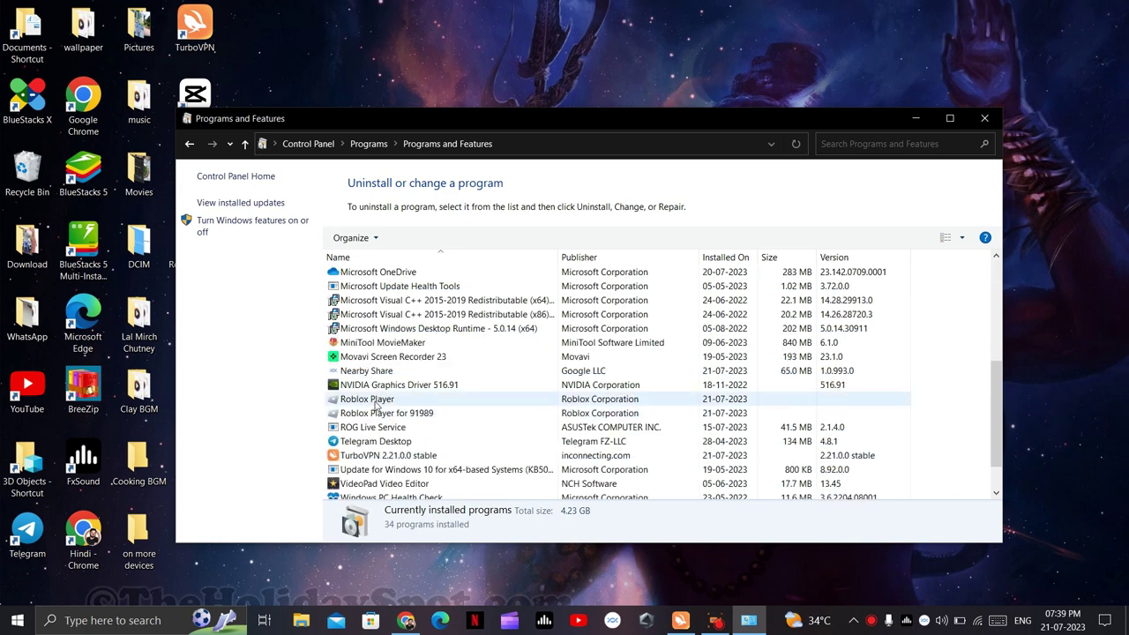
right_click(376, 404)
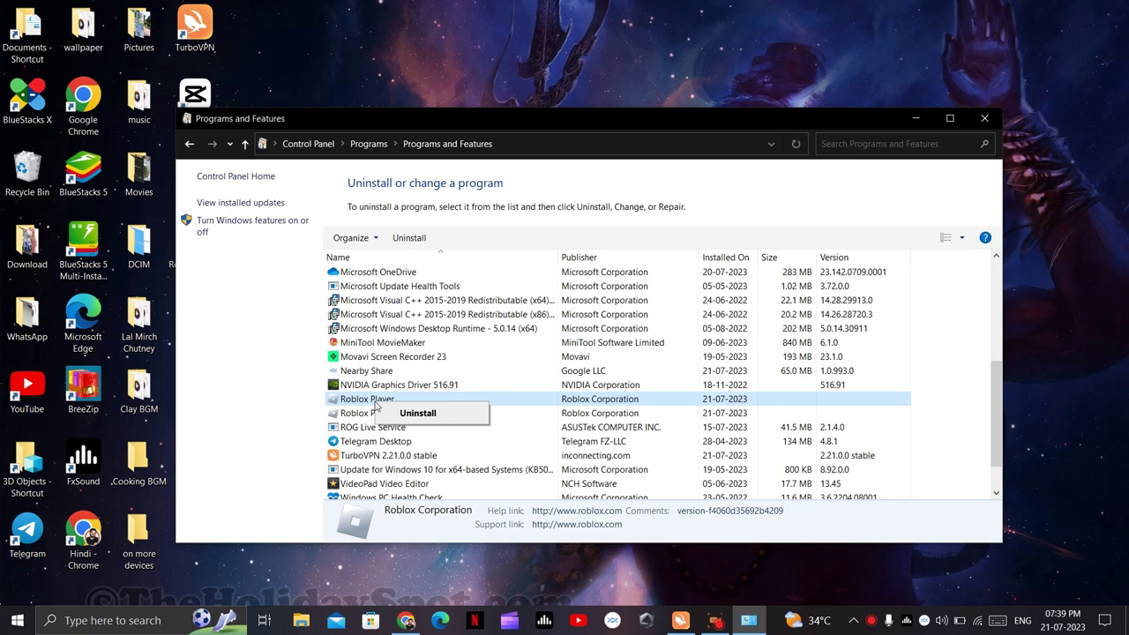
left_click(421, 414)
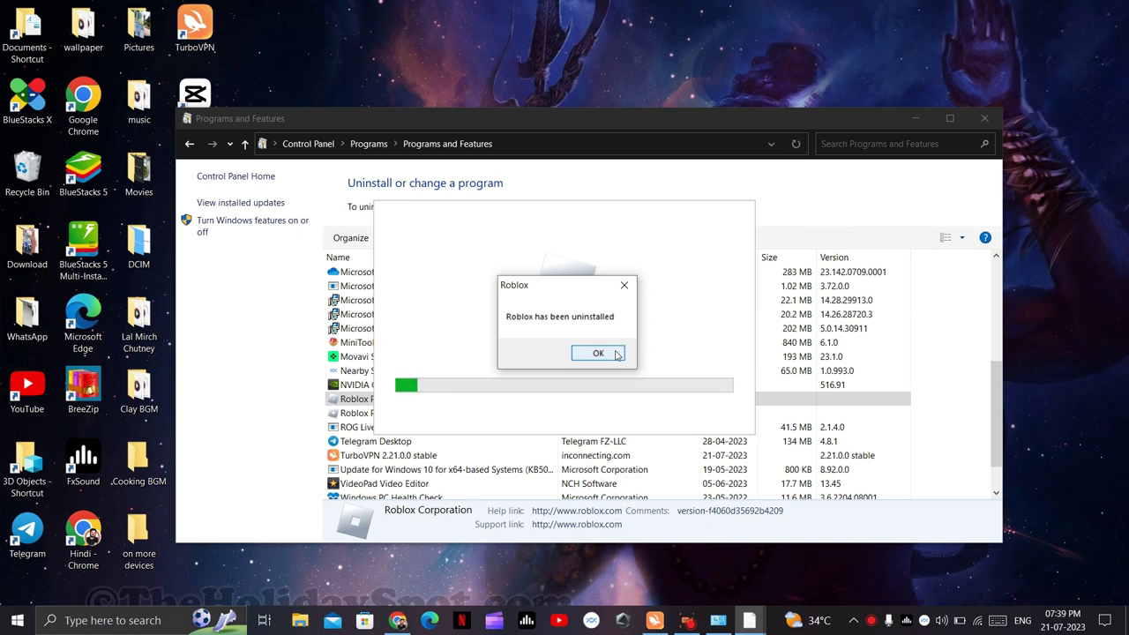
left_click(598, 353)
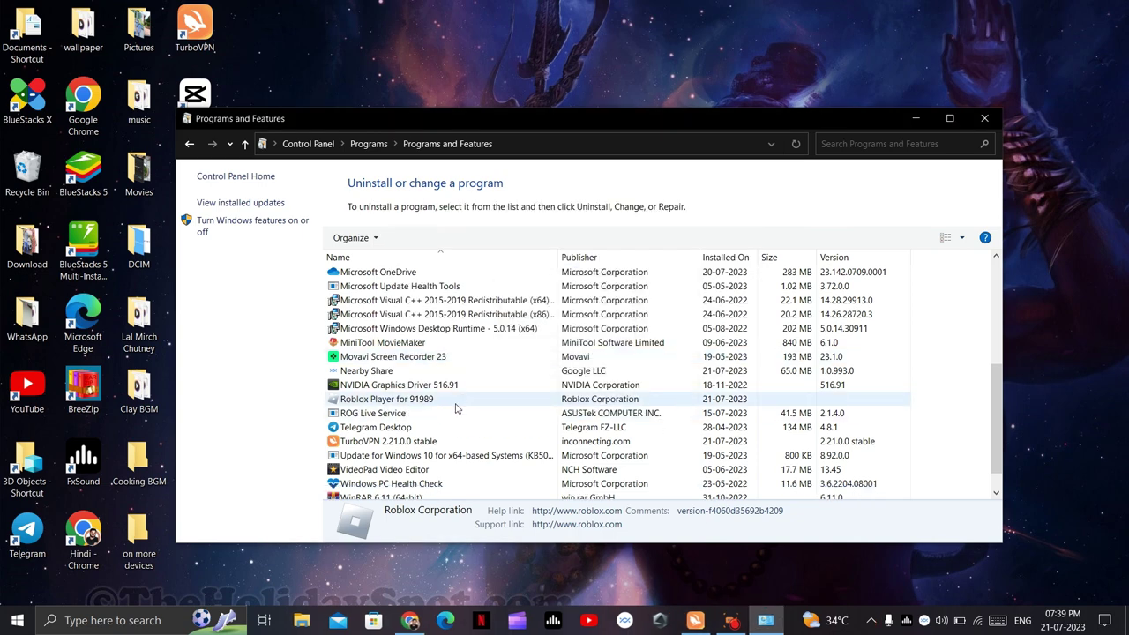
right_click(456, 407)
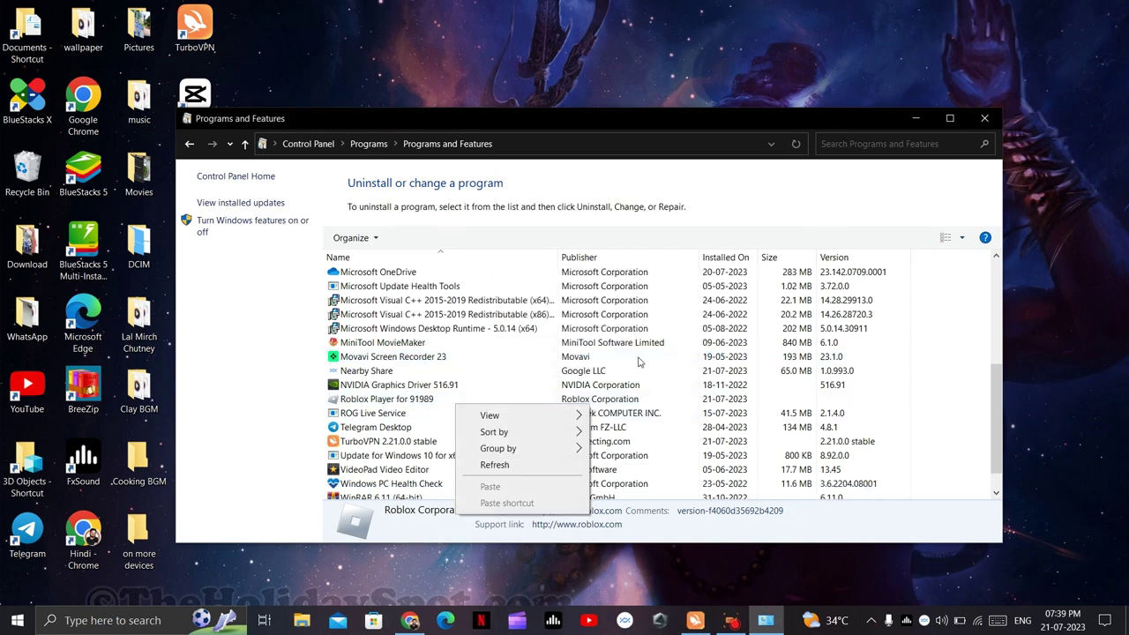
- Minimize the Programs and Features window and switch to Google Chrome with a new tab open
left_click(917, 118)
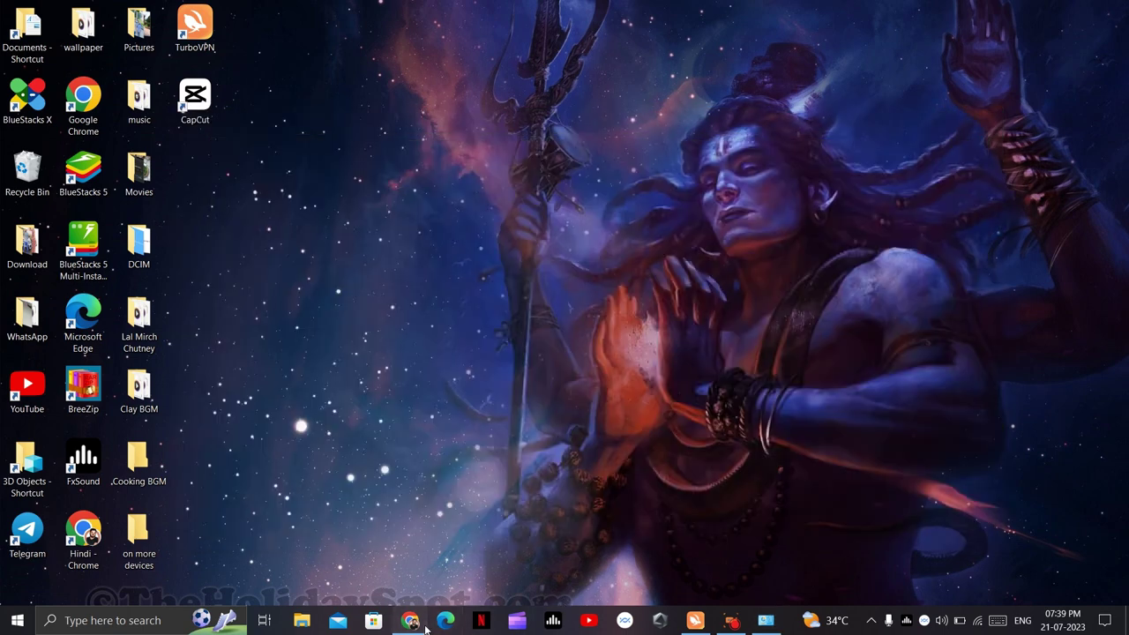
left_click(410, 620)
left_click(212, 19)
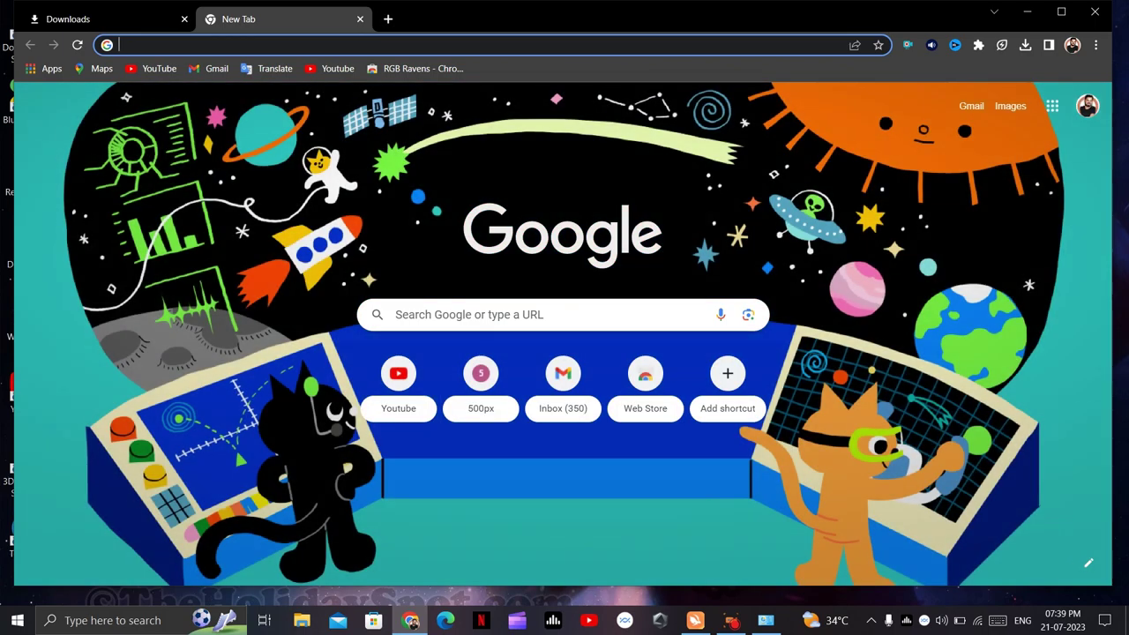
- Search Google for "roblox download for windows 10" and open the Microsoft Store page for Roblox from the results
left_click(481, 317)
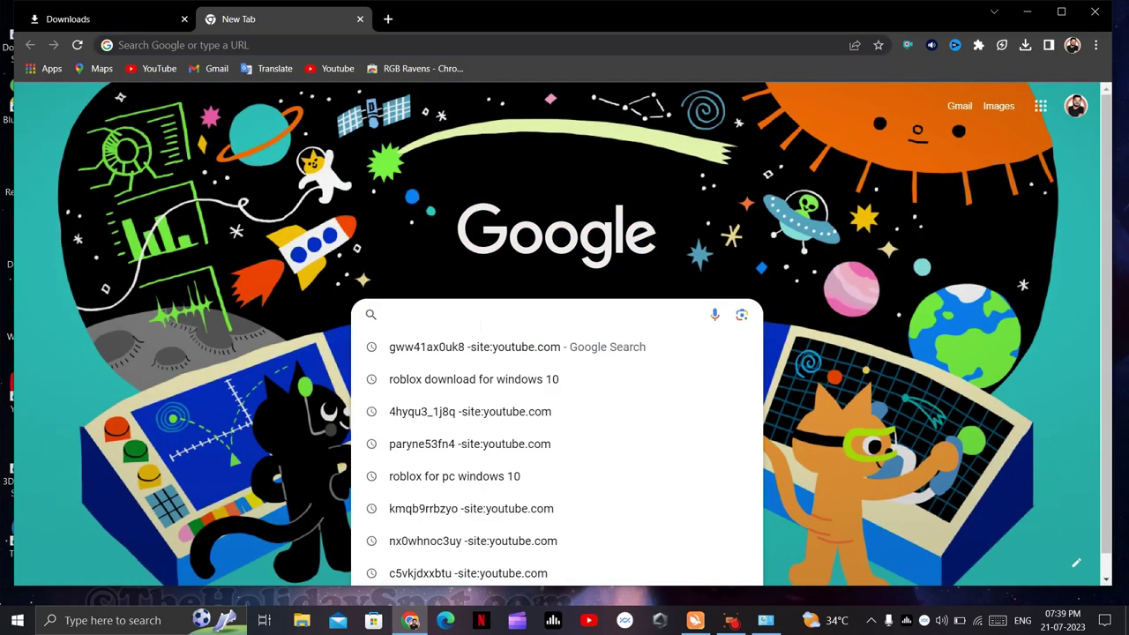
left_click(481, 378)
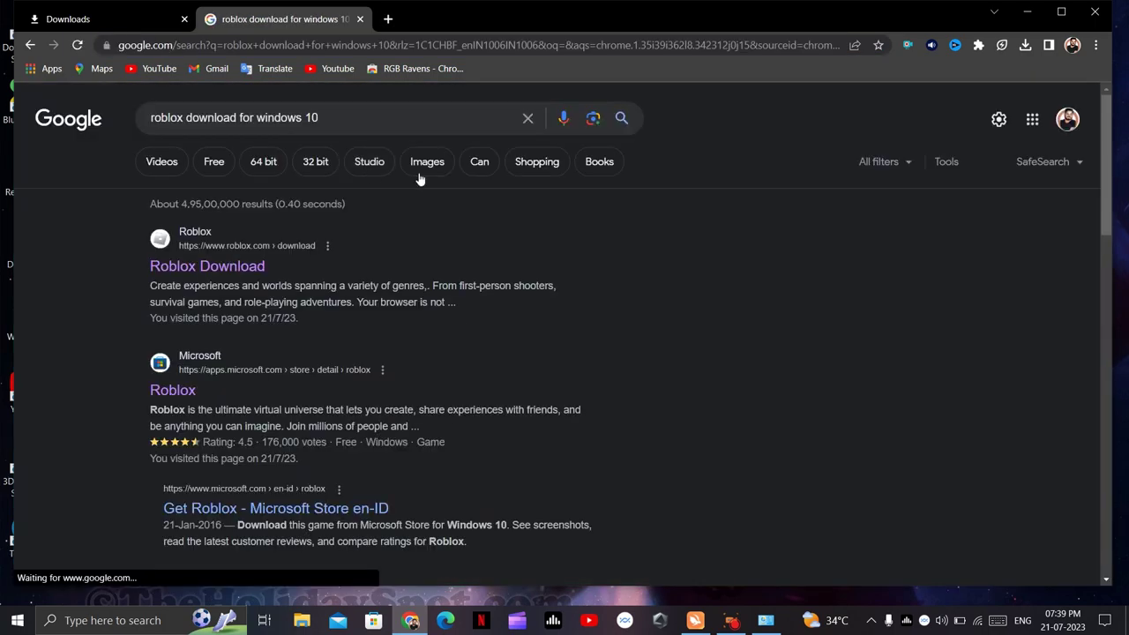
left_click(198, 386)
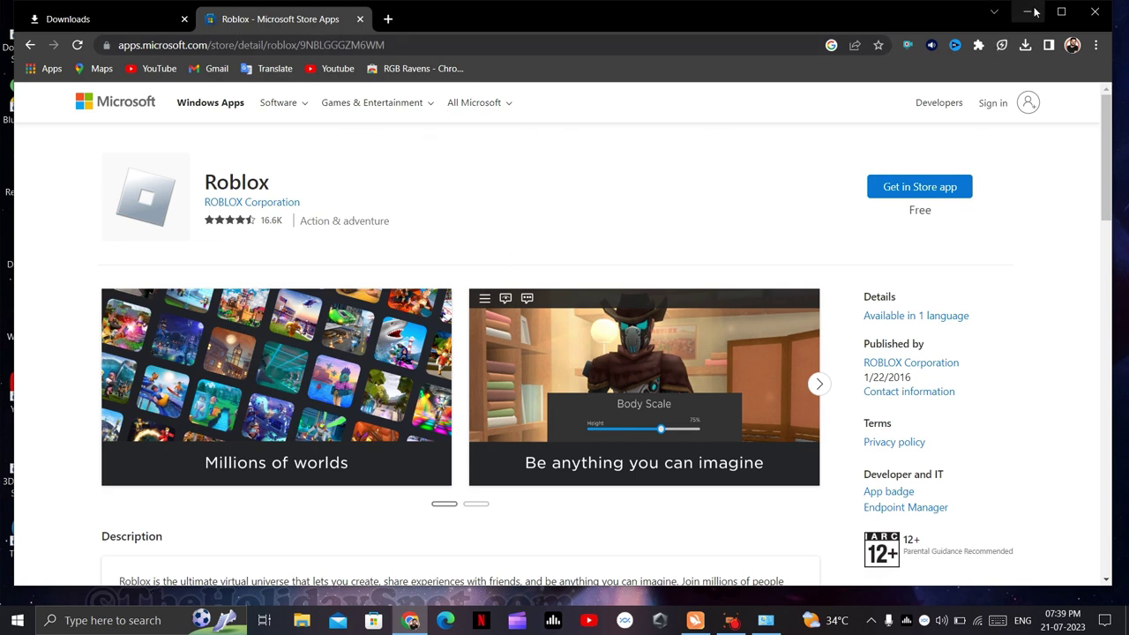
left_click(737, 614)
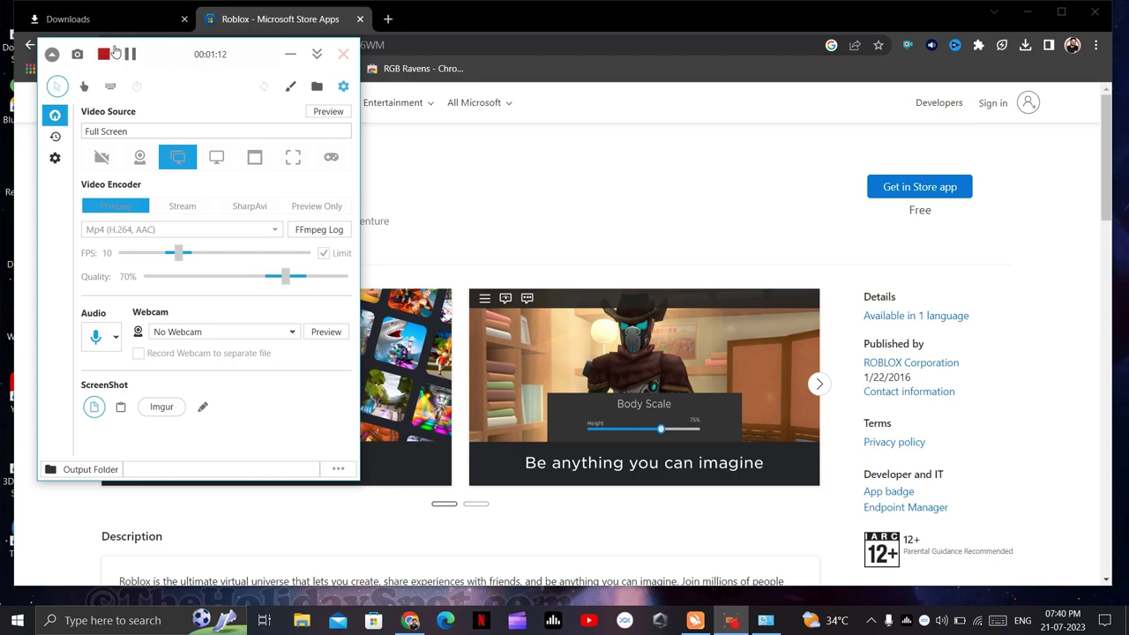